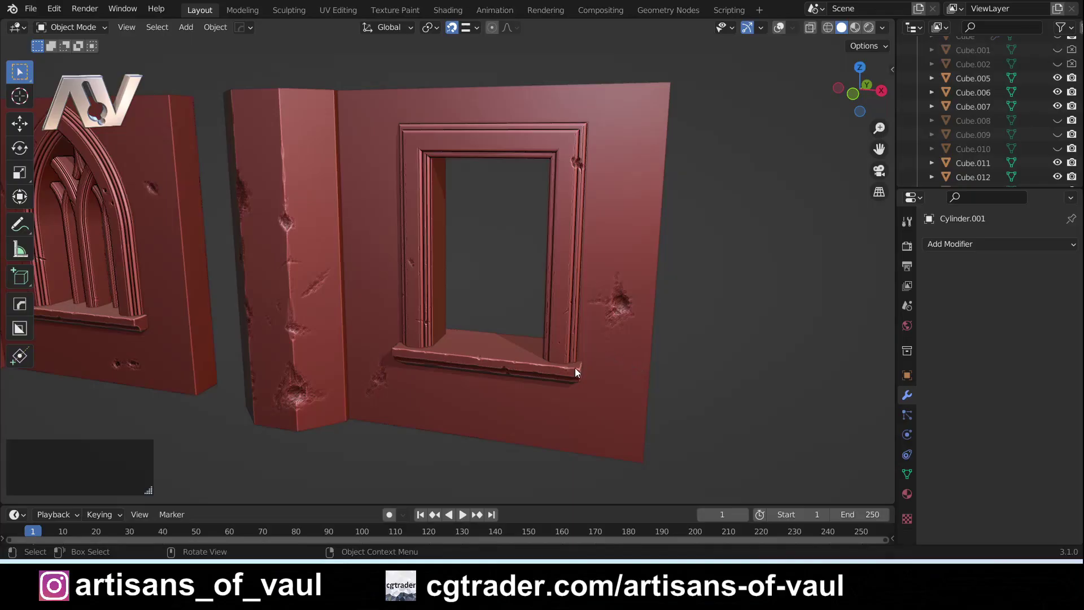
# Examine the cracks, chips and dents sculpted on the finished example walls, pillar and window frames.
pyautogui.moveTo(575, 368); pyautogui.dragTo(606, 368, button='middle')
pyautogui.keyDown('shift'); pyautogui.moveTo(450, 347); pyautogui.dragTo(2, 324, button='middle'); pyautogui.keyUp('shift')
pyautogui.scroll(1, 256, 336)
pyautogui.keyDown('shift'); pyautogui.moveTo(289, 348); pyautogui.dragTo(266, 381, button='middle'); pyautogui.keyUp('shift')
pyautogui.scroll(-1, 266, 382)
pyautogui.moveTo(433, 330); pyautogui.dragTo(637, 405, button='middle')
pyautogui.keyDown('shift'); pyautogui.moveTo(737, 402); pyautogui.dragTo(495, 357, button='middle'); pyautogui.keyUp('shift')
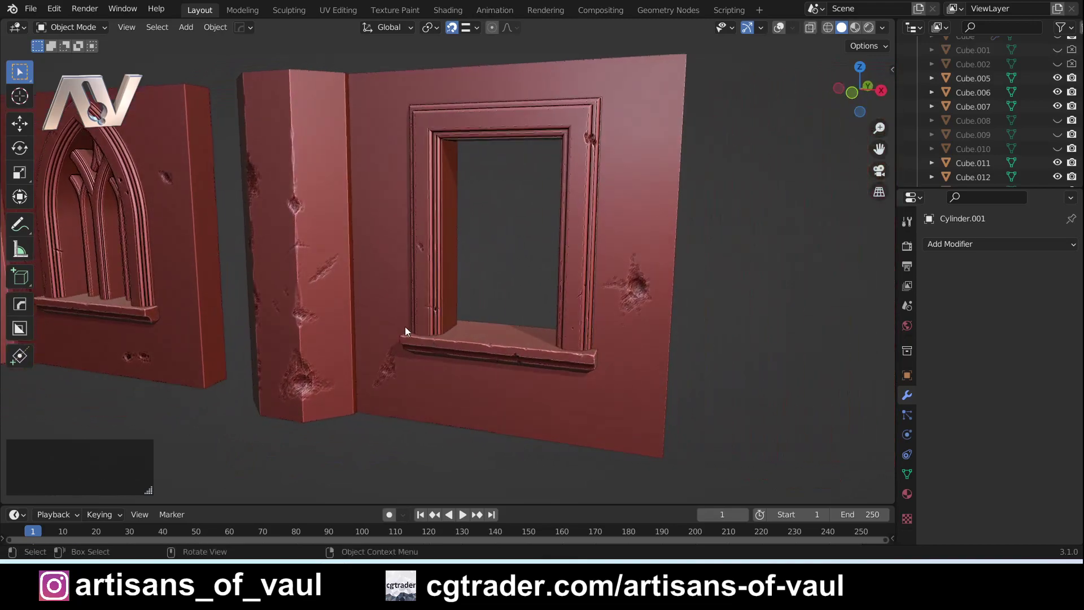
pyautogui.keyDown('shift'); pyautogui.moveTo(371, 295); pyautogui.dragTo(371, 320, button='middle'); pyautogui.keyUp('shift')
pyautogui.keyDown('shift'); pyautogui.moveTo(188, 306); pyautogui.dragTo(465, 341, button='middle'); pyautogui.keyUp('shift')
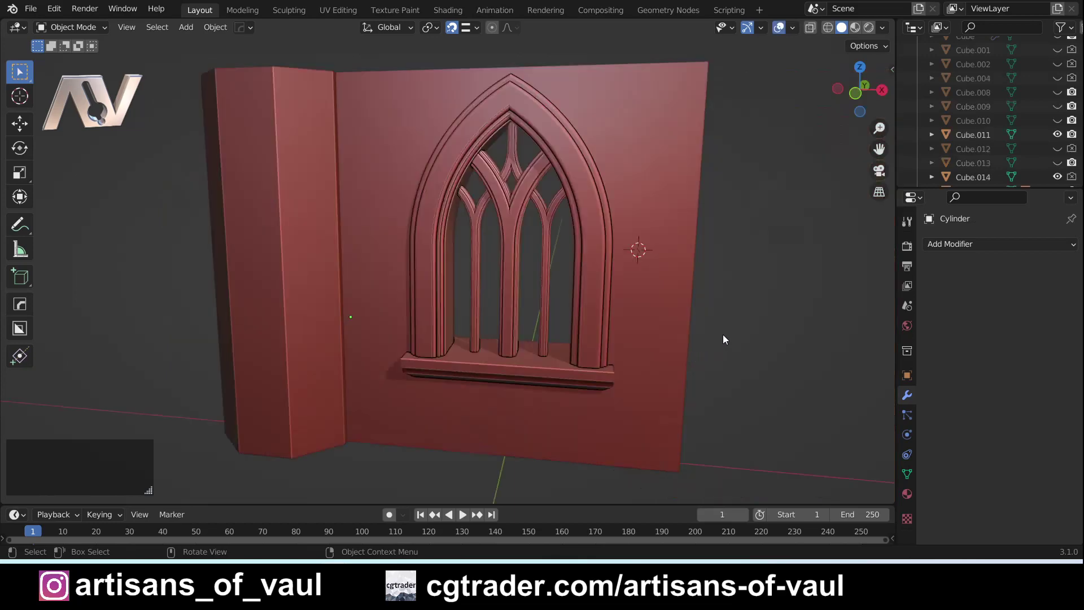
# Select the wall with the pointed-arch window, leaving the separate pillar beside it unselected.
pyautogui.keyDown('shift'); pyautogui.moveTo(724, 339); pyautogui.dragTo(681, 299, button='middle'); pyautogui.keyUp('shift')
pyautogui.click(602, 138)
pyautogui.moveTo(409, 148); pyautogui.dragTo(388, 164, button='middle')
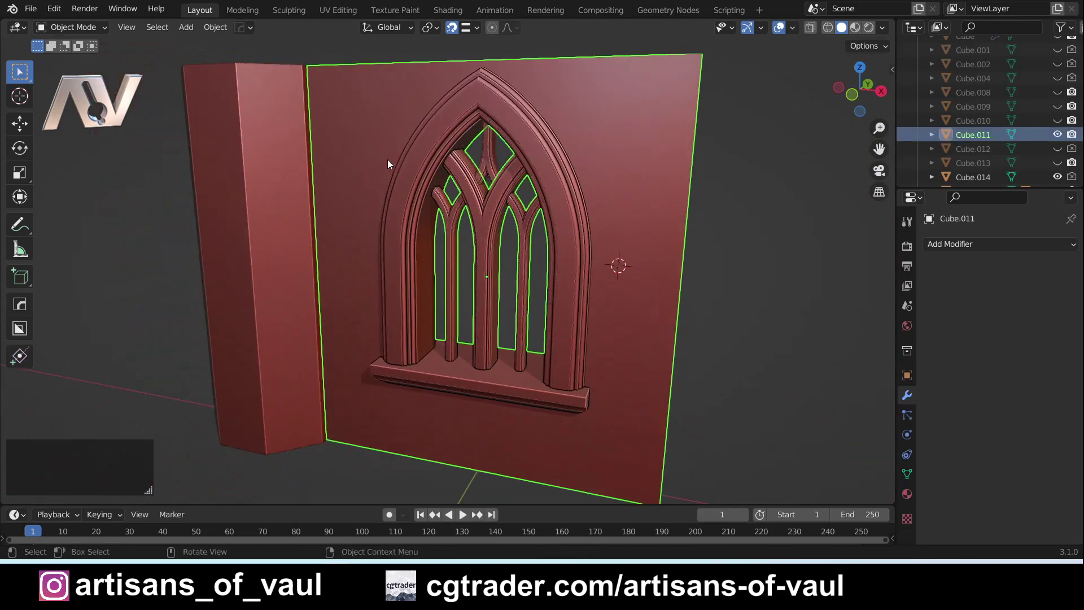
pyautogui.click(265, 144)
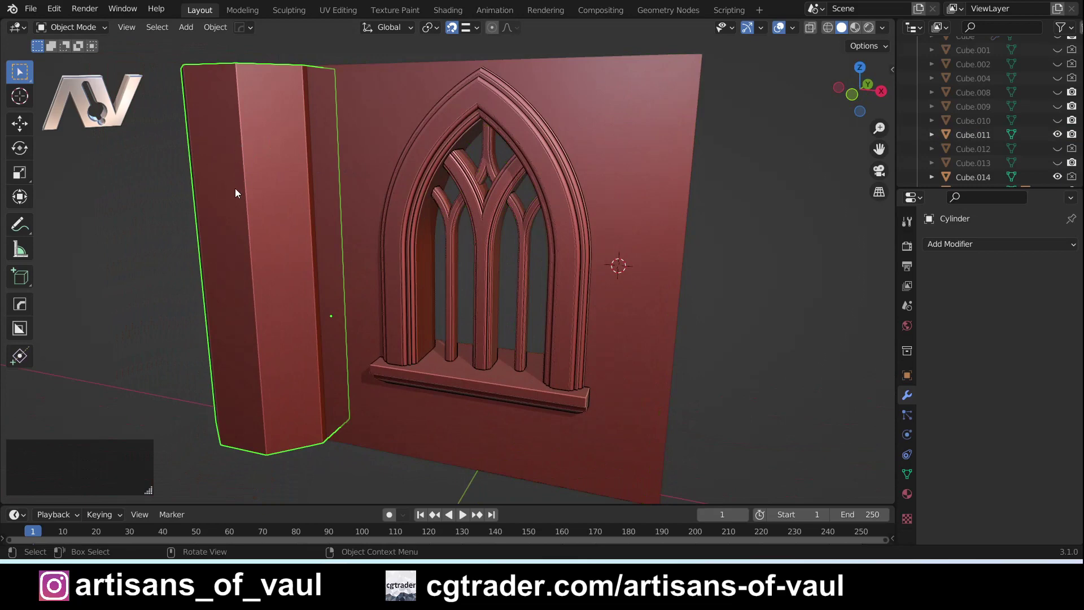
pyautogui.click(645, 141)
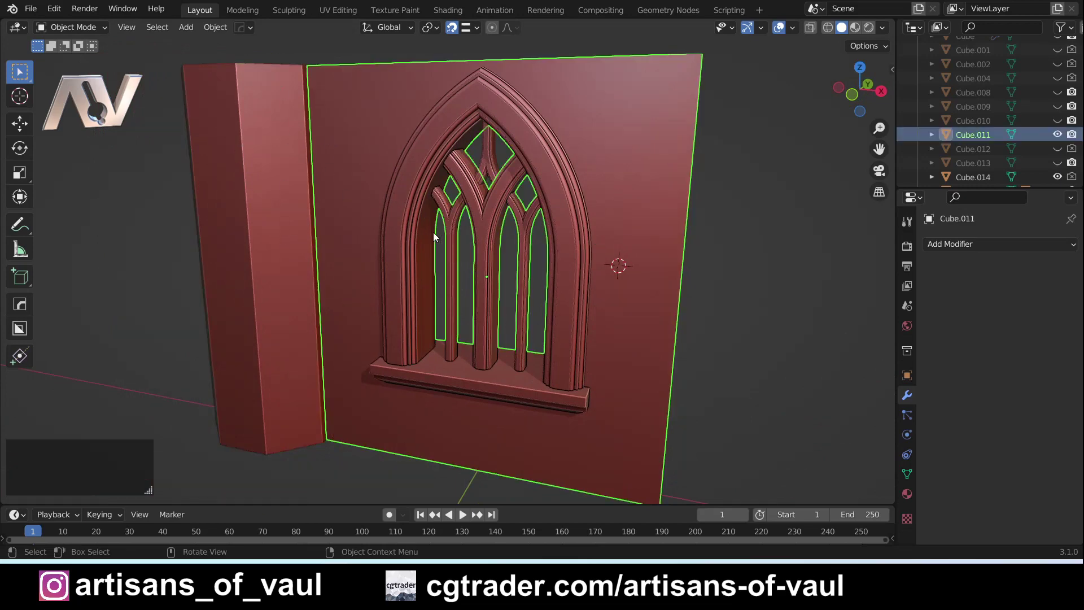
pyautogui.moveTo(497, 374); pyautogui.dragTo(557, 324, button='middle')
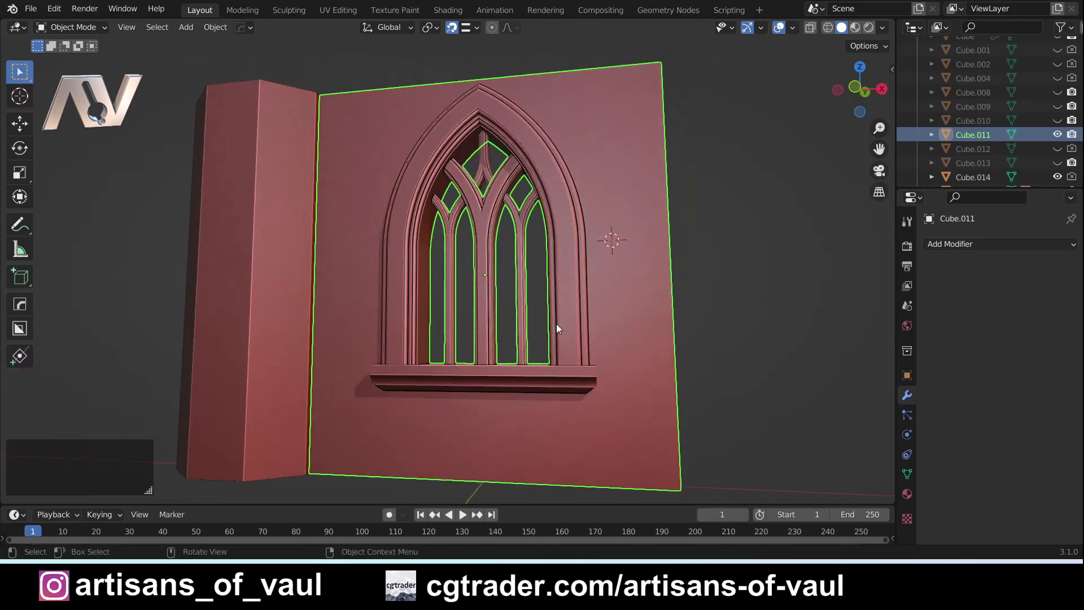
pyautogui.moveTo(580, 272); pyautogui.dragTo(584, 298, button='middle')
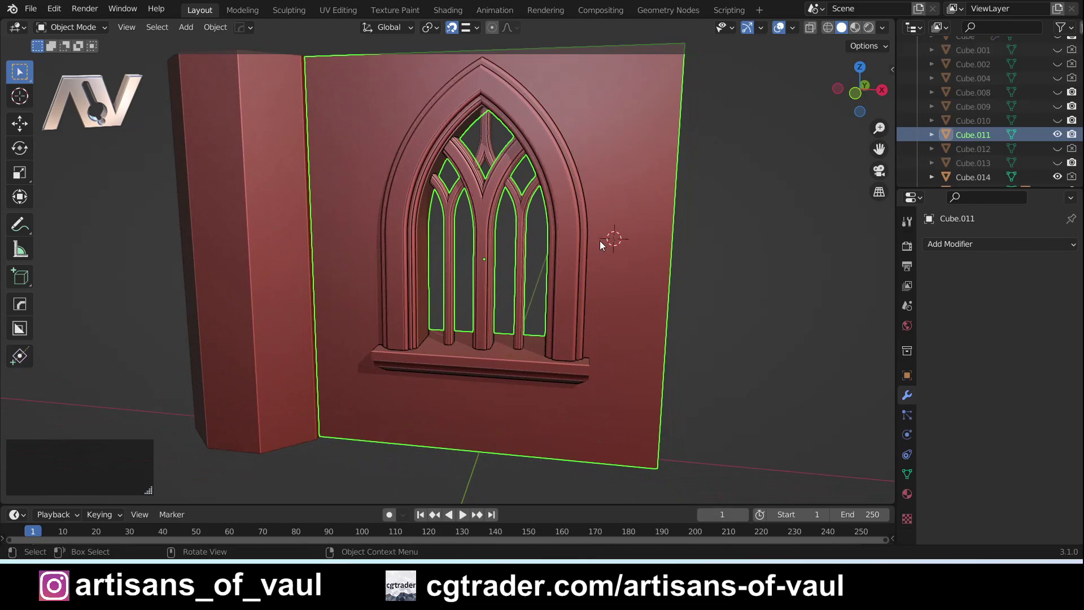
pyautogui.moveTo(604, 205); pyautogui.dragTo(641, 226, button='middle')
pyautogui.moveTo(496, 193); pyautogui.dragTo(548, 213, button='middle')
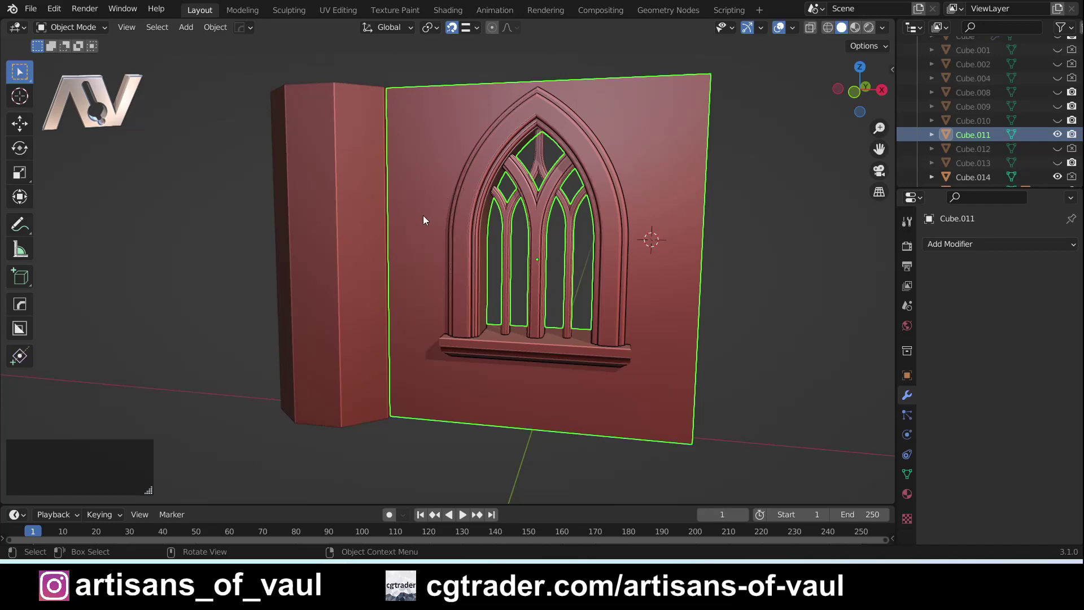
pyautogui.moveTo(435, 226); pyautogui.dragTo(569, 343, button='middle')
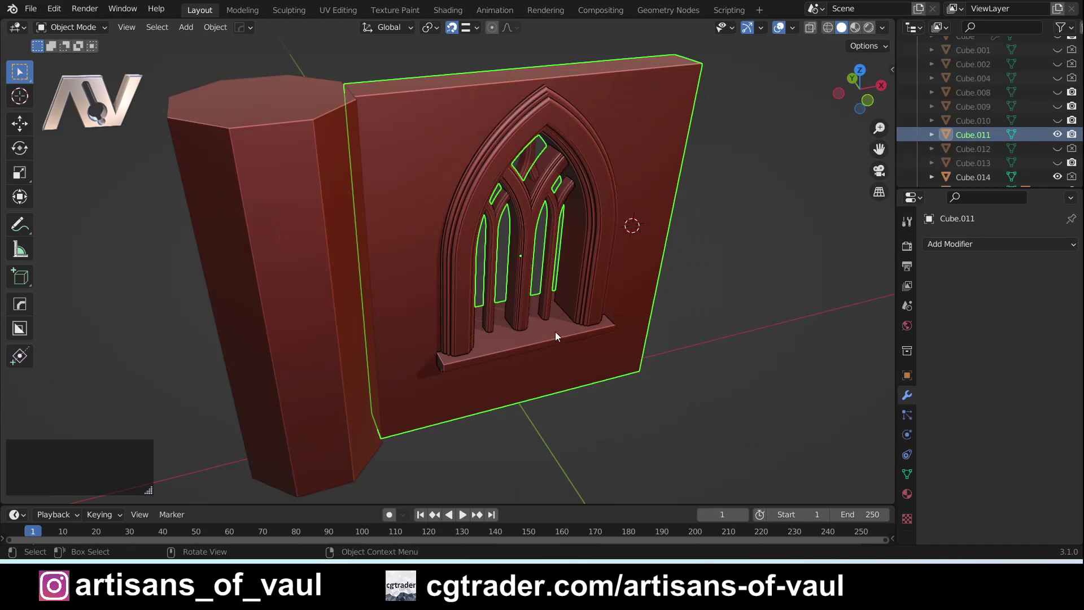
# Switch the arched-window wall to Sculpt Mode and widen the brush list to show the tool names.
pyautogui.press('Tab')
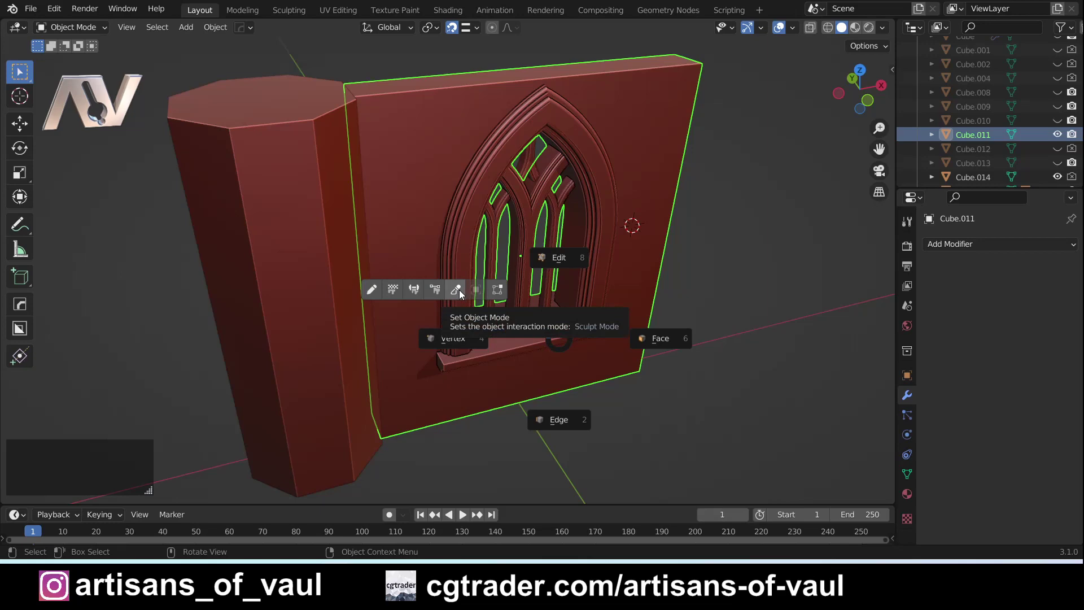
pyautogui.press('Escape')
pyautogui.click(99, 27)
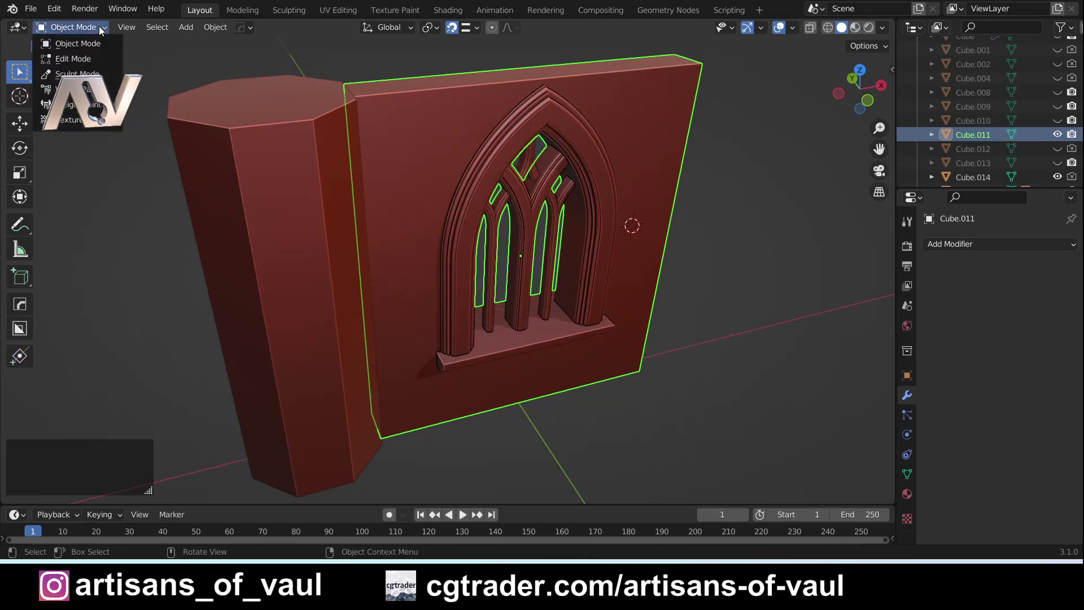
pyautogui.click(77, 74)
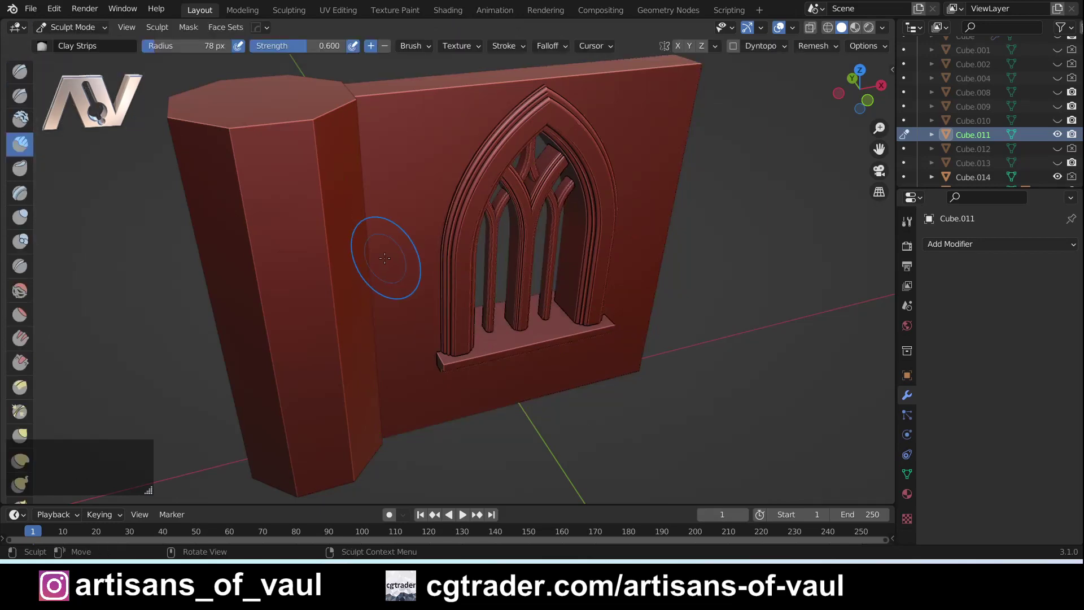
pyautogui.moveTo(531, 157); pyautogui.dragTo(412, 107, button='middle')
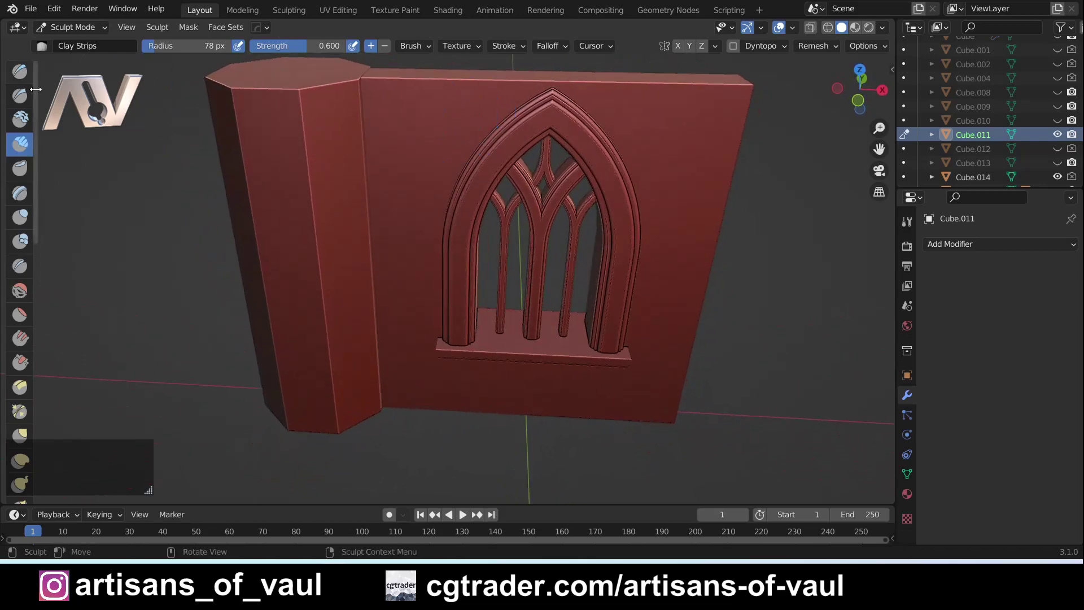
pyautogui.moveTo(34, 143); pyautogui.dragTo(78, 144)
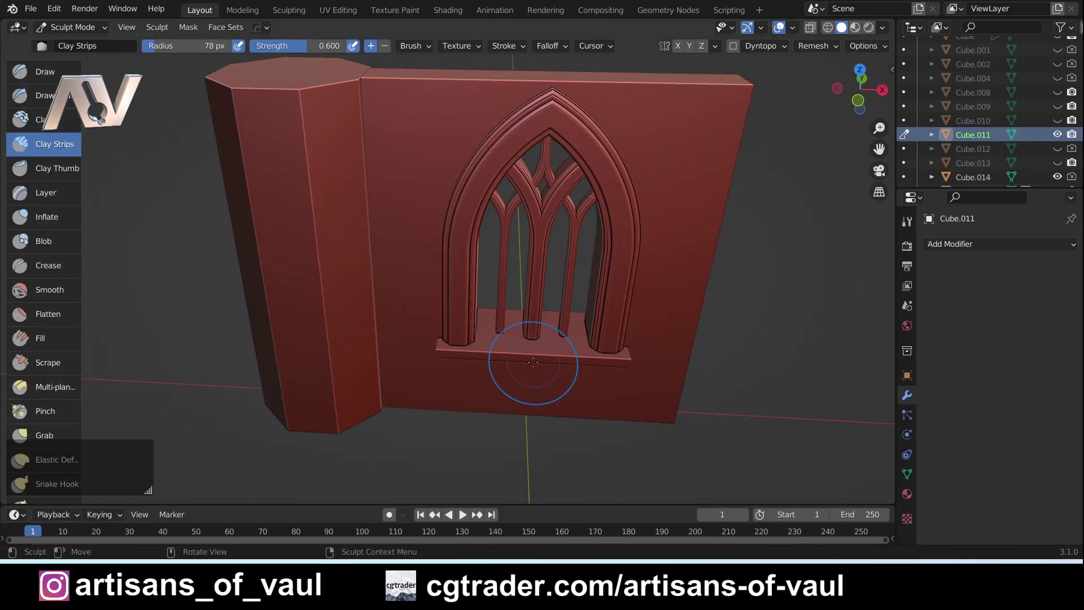
# Enable Dyntopo for the wall, accepting the warning, and set its Constant Detail resolution to 12.
pyautogui.moveTo(650, 350)
pyautogui.mouseDown(button='middle')
pyautogui.moveTo(660, 347)
pyautogui.moveTo(564, 318)
pyautogui.moveTo(592, 317)
pyautogui.moveTo(579, 329)
pyautogui.mouseUp(button='middle')
pyautogui.scroll(2, 564, 317)
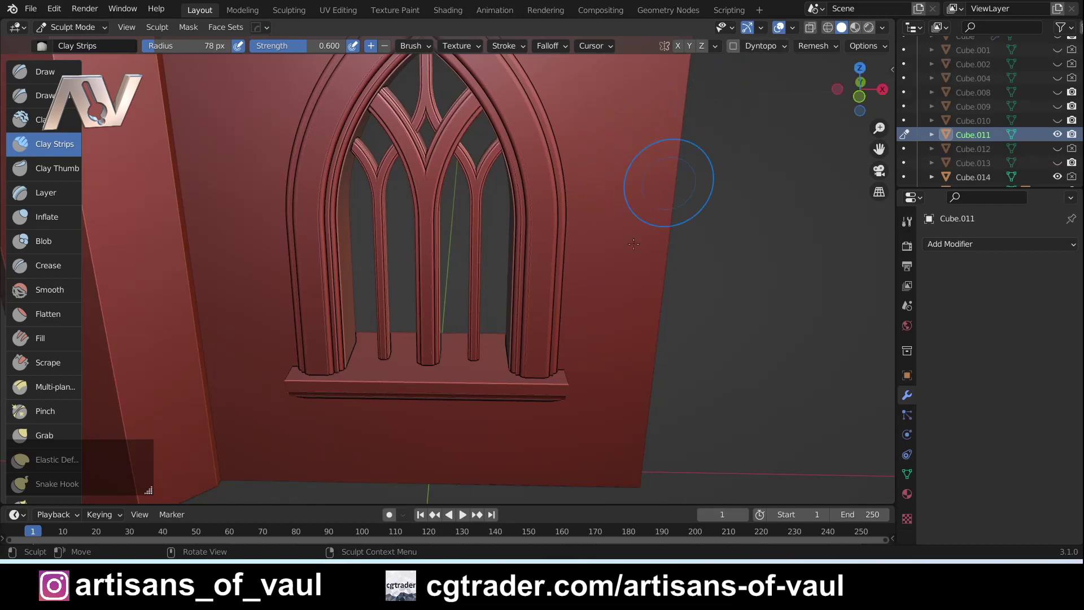
pyautogui.scroll(3, 527, 409)
pyautogui.moveTo(527, 411)
pyautogui.keyDown('shift'); pyautogui.mouseDown(button='middle')
pyautogui.moveTo(547, 277)
pyautogui.moveTo(531, 305)
pyautogui.moveTo(511, 283)
pyautogui.mouseUp(button='middle'); pyautogui.keyUp('shift')
pyautogui.scroll(1, 523, 307)
pyautogui.keyDown('shift'); pyautogui.moveTo(438, 274); pyautogui.dragTo(522, 246, button='middle'); pyautogui.keyUp('shift')
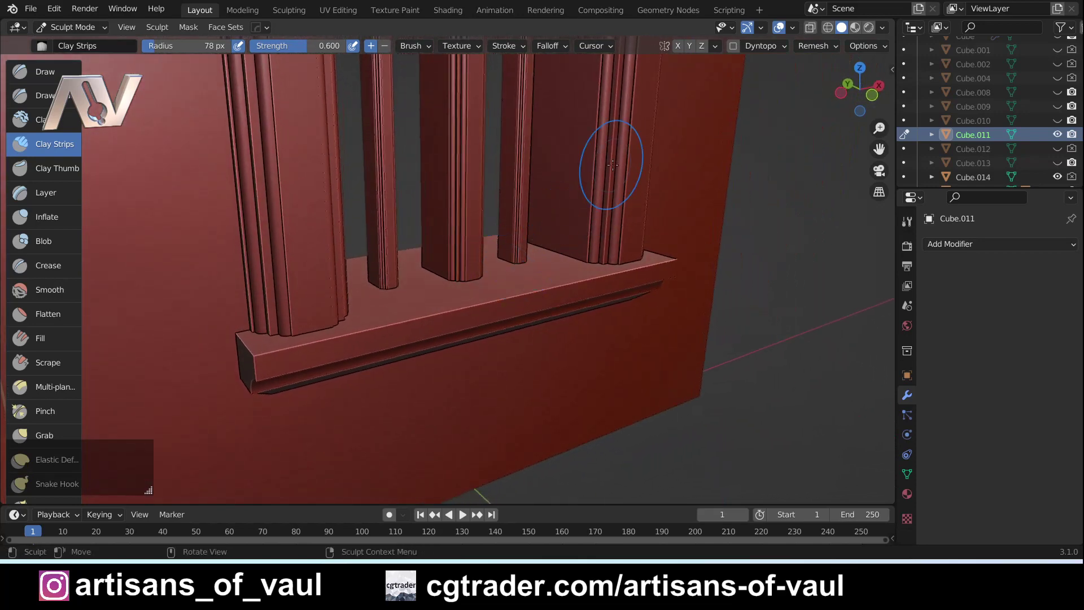
pyautogui.click(733, 46)
pyautogui.click(696, 70)
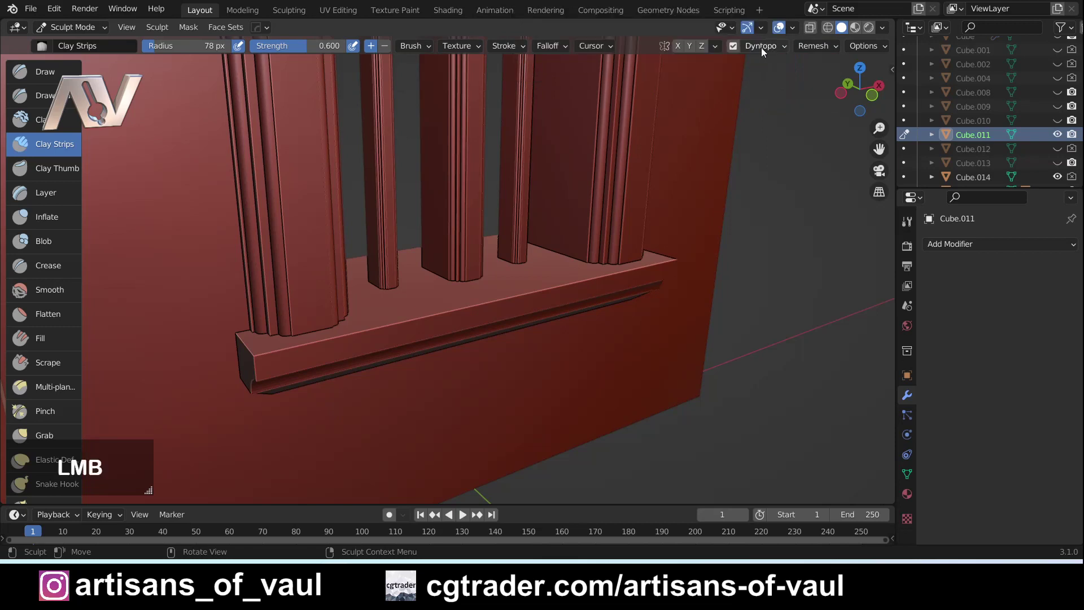
pyautogui.click(761, 48)
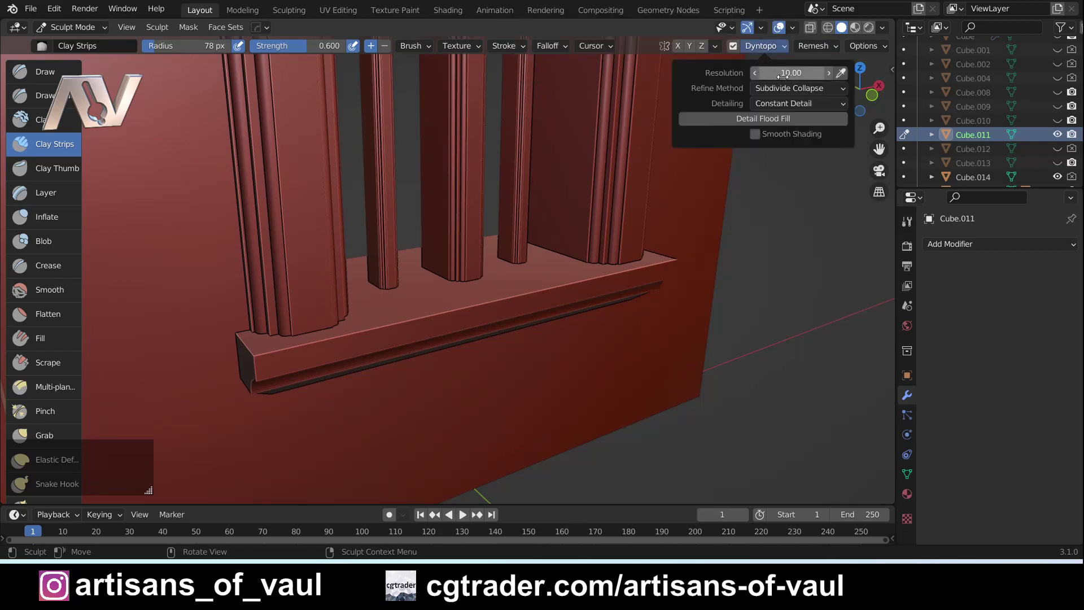
pyautogui.moveTo(790, 73); pyautogui.dragTo(802, 73)
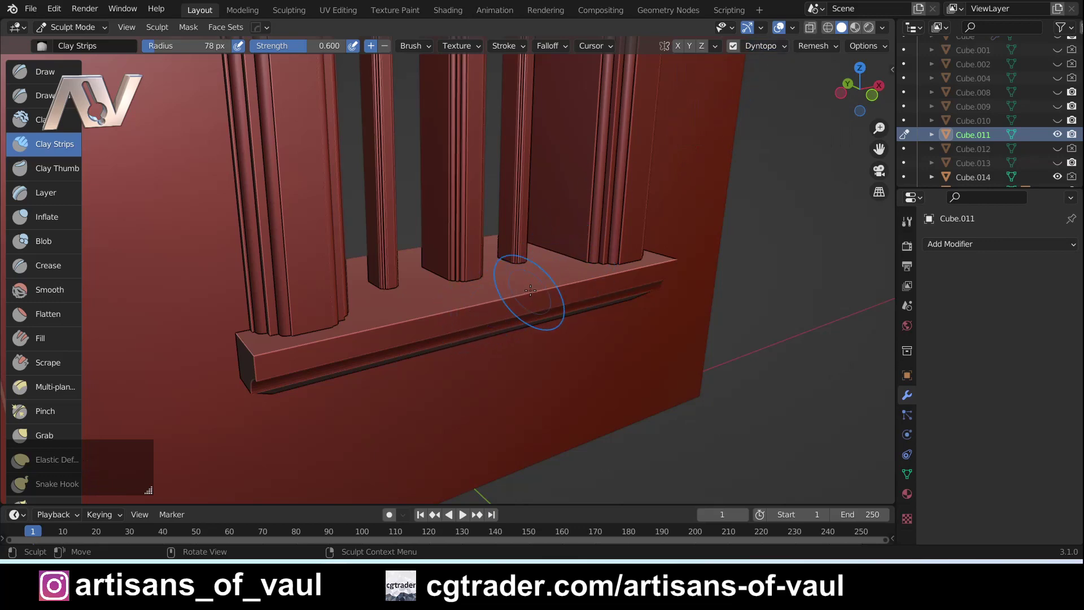
# Choose the Scrape brush for the window sill's front edge and reduce its radius to 38 px.
pyautogui.moveTo(496, 303)
pyautogui.mouseDown(button='middle')
pyautogui.moveTo(363, 351)
pyautogui.moveTo(401, 341)
pyautogui.mouseUp(button='middle')
pyautogui.scroll(2, 355, 361)
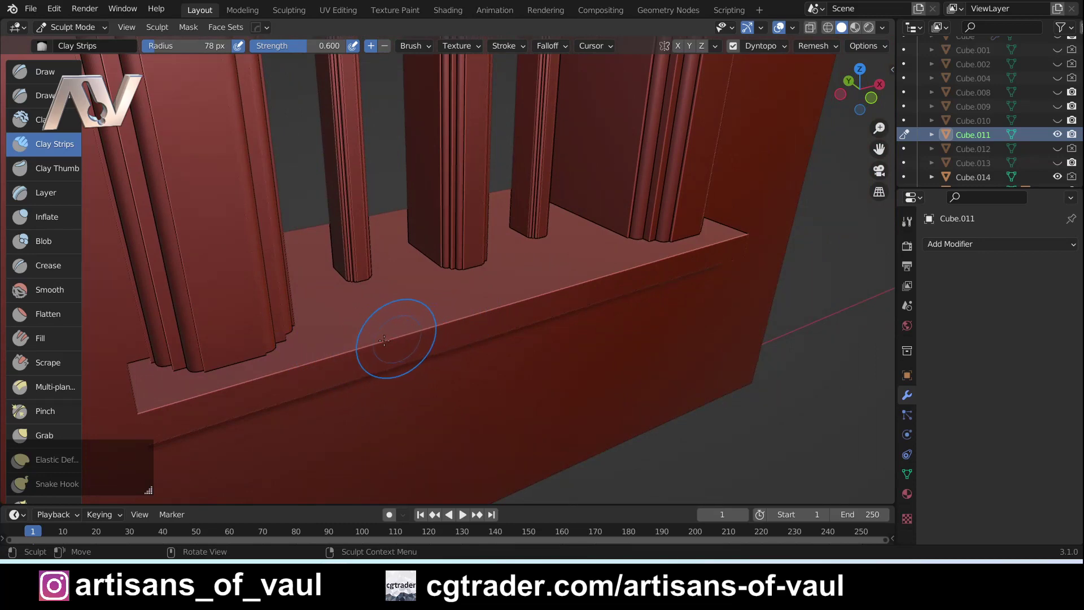
pyautogui.scroll(2, 383, 346)
pyautogui.moveTo(388, 351); pyautogui.dragTo(186, 333, button='middle')
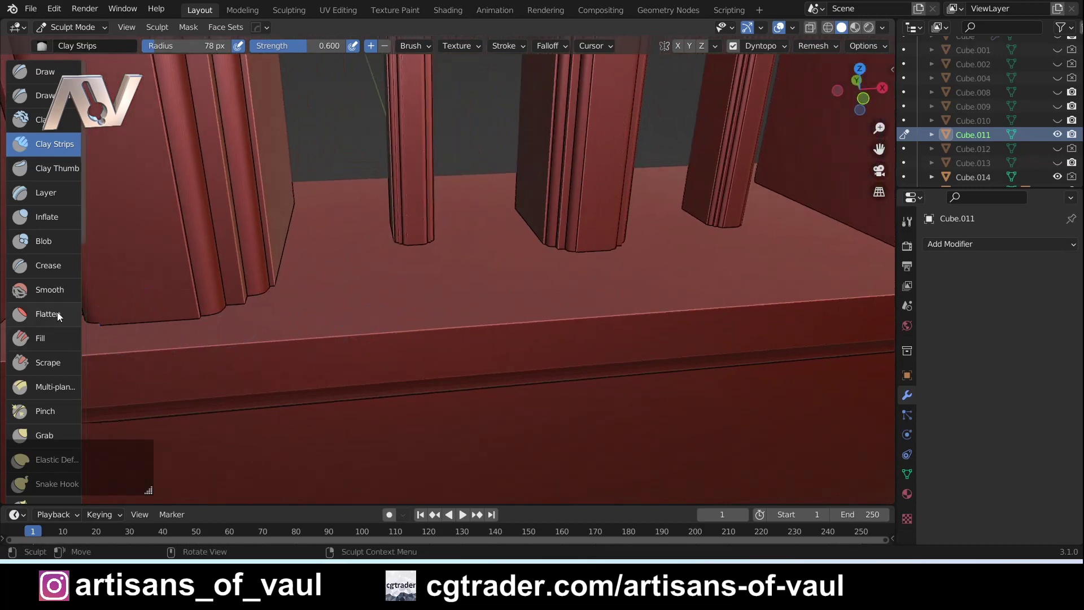
pyautogui.scroll(-1, 58, 313)
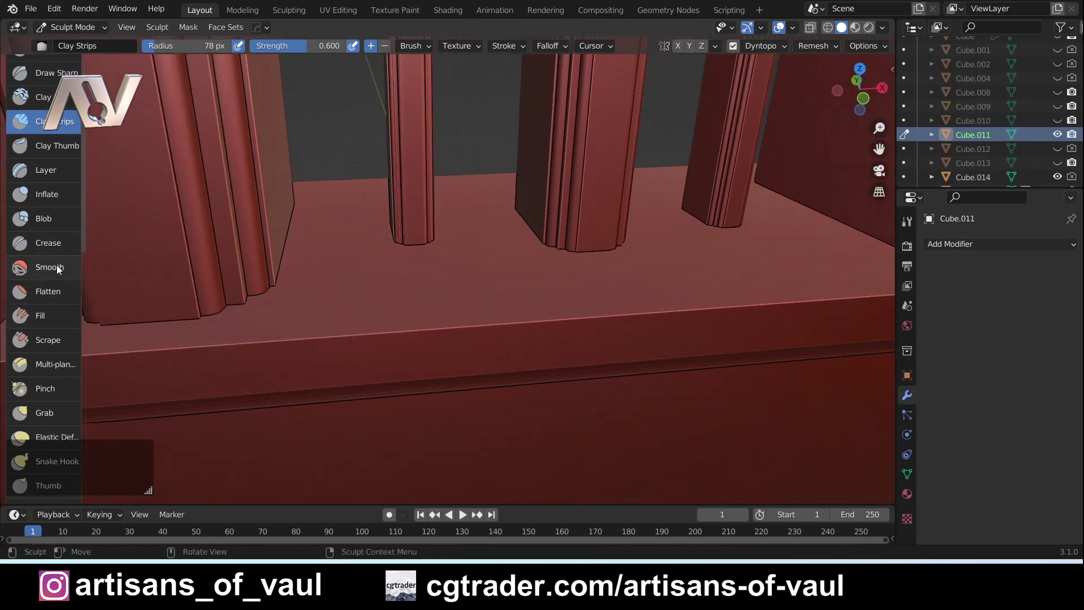
pyautogui.click(58, 340)
pyautogui.moveTo(439, 347); pyautogui.dragTo(417, 343, button='middle')
pyautogui.press('f')
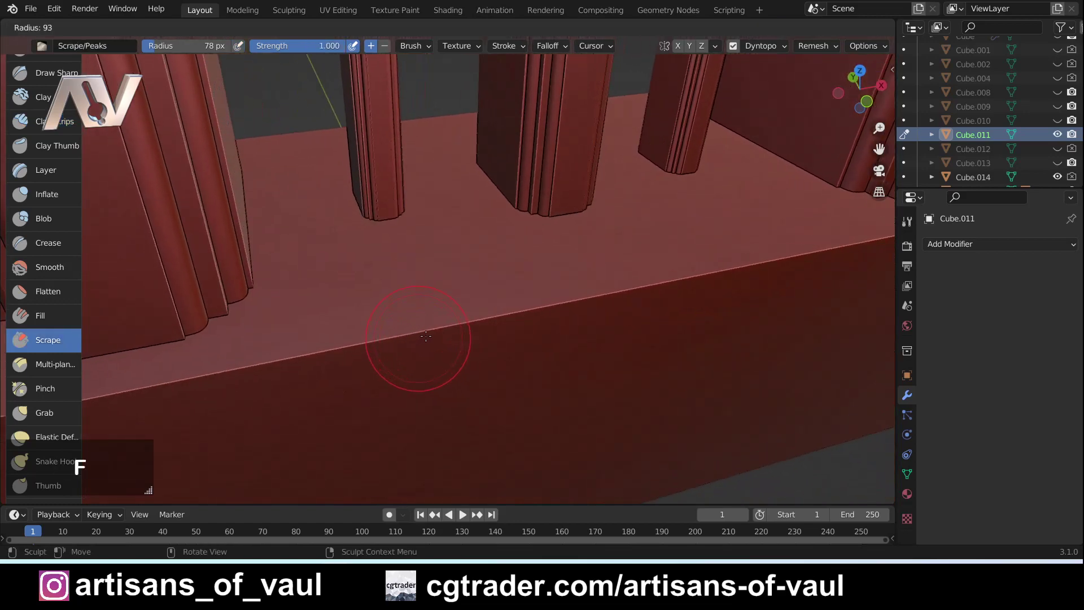
pyautogui.click(407, 340)
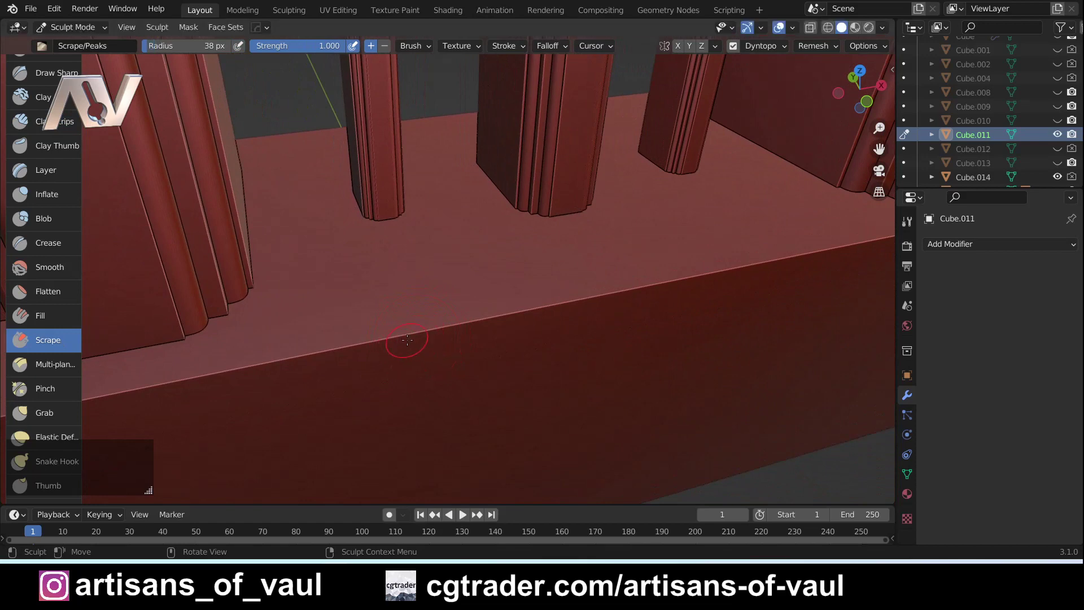
# Try Relative Detail as the Dyntopo detailing method and return it to Constant Detail.
pyautogui.click(763, 46)
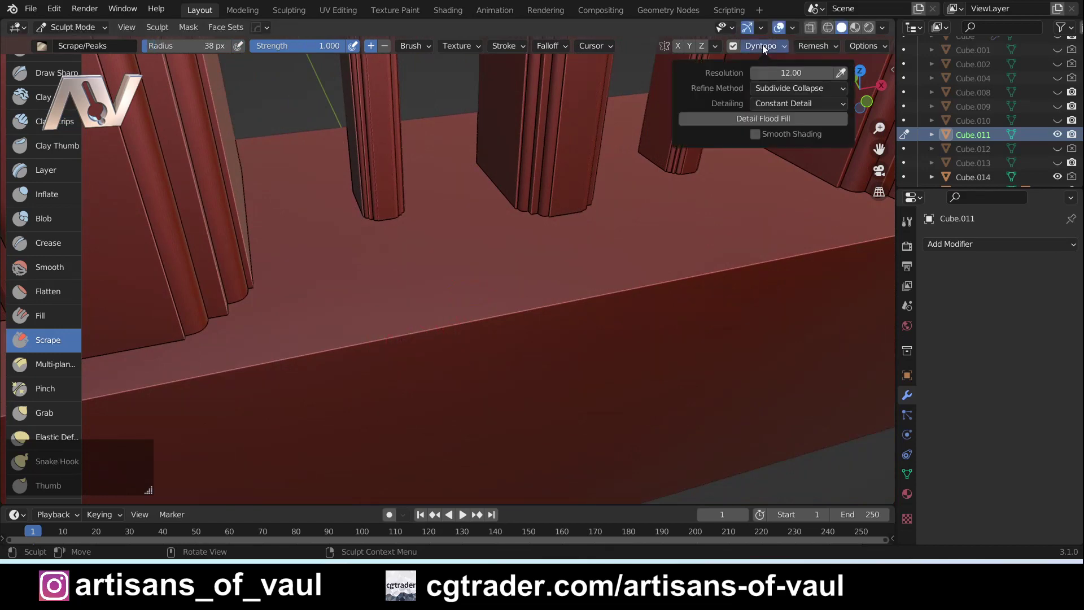
pyautogui.click(782, 104)
pyautogui.click(783, 91)
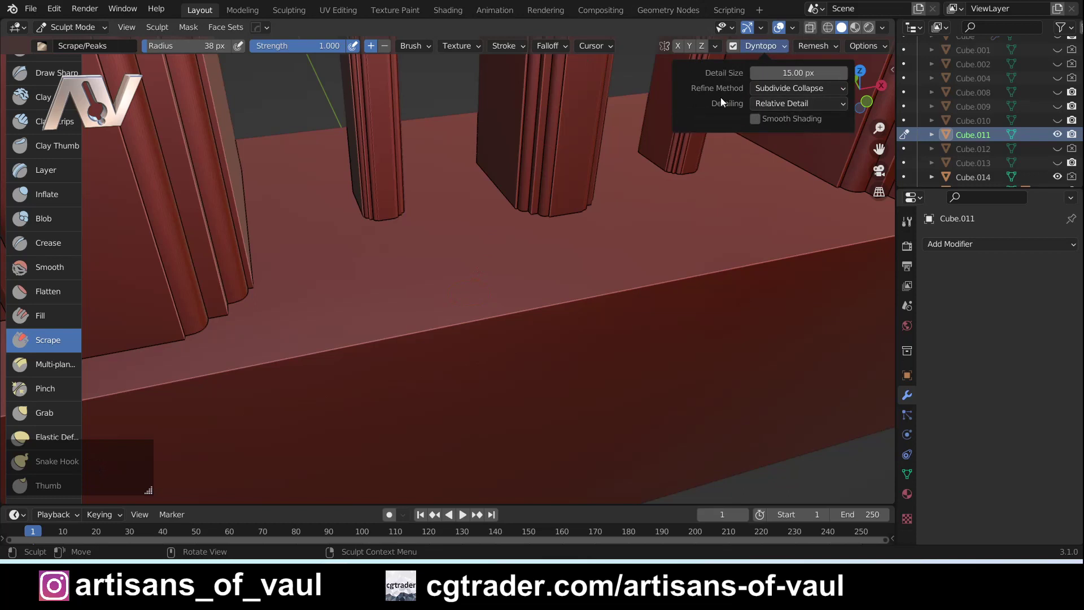
pyautogui.click(783, 103)
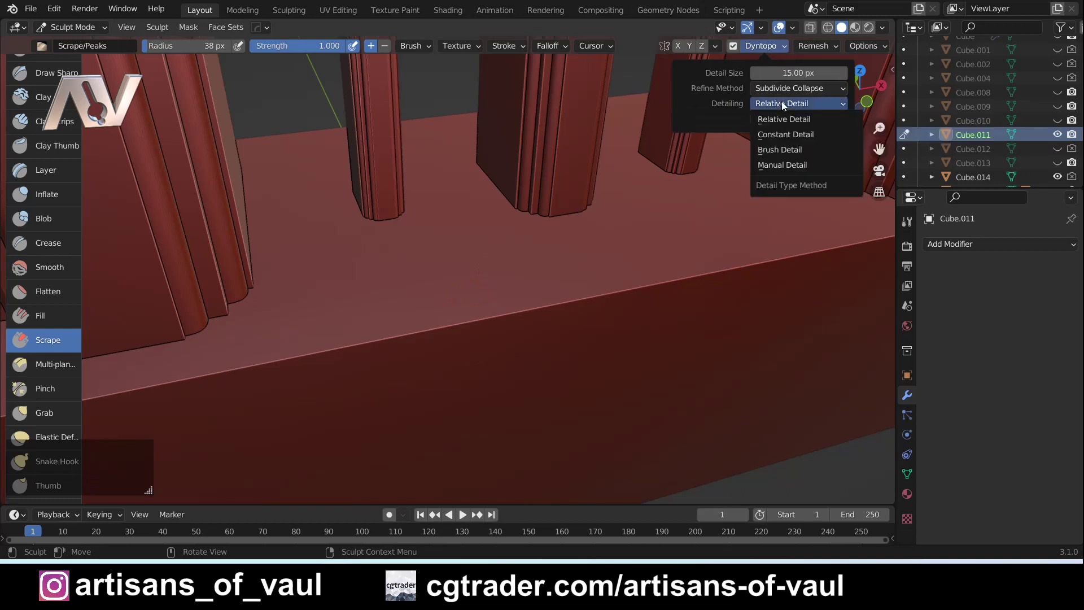
pyautogui.click(777, 135)
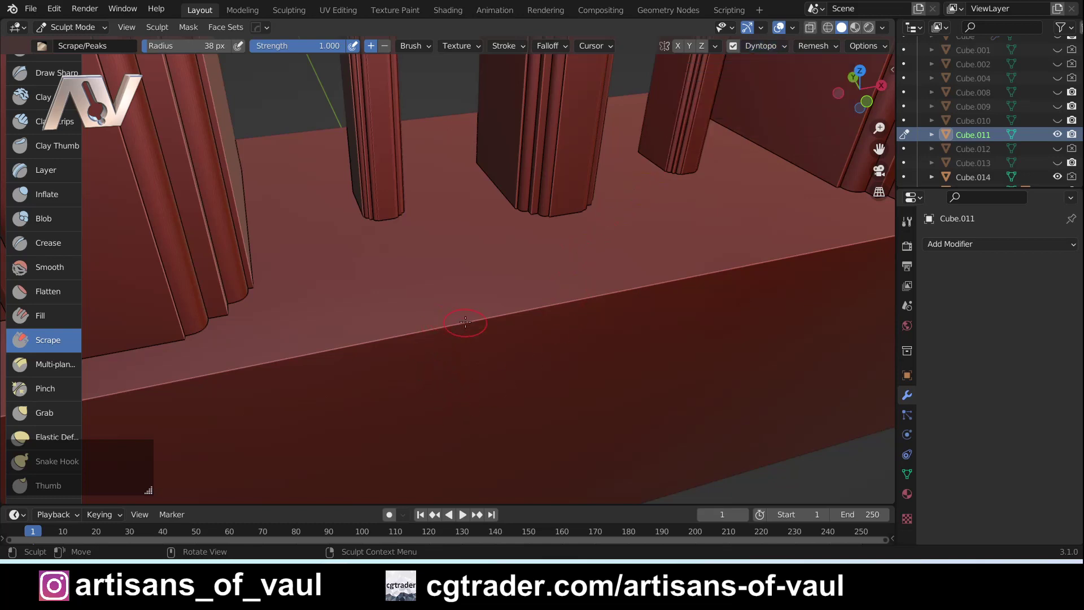
# Set the Scrape brush's strength to 0.808 and its radius to 24 px.
pyautogui.moveTo(468, 325); pyautogui.dragTo(493, 310, button='middle')
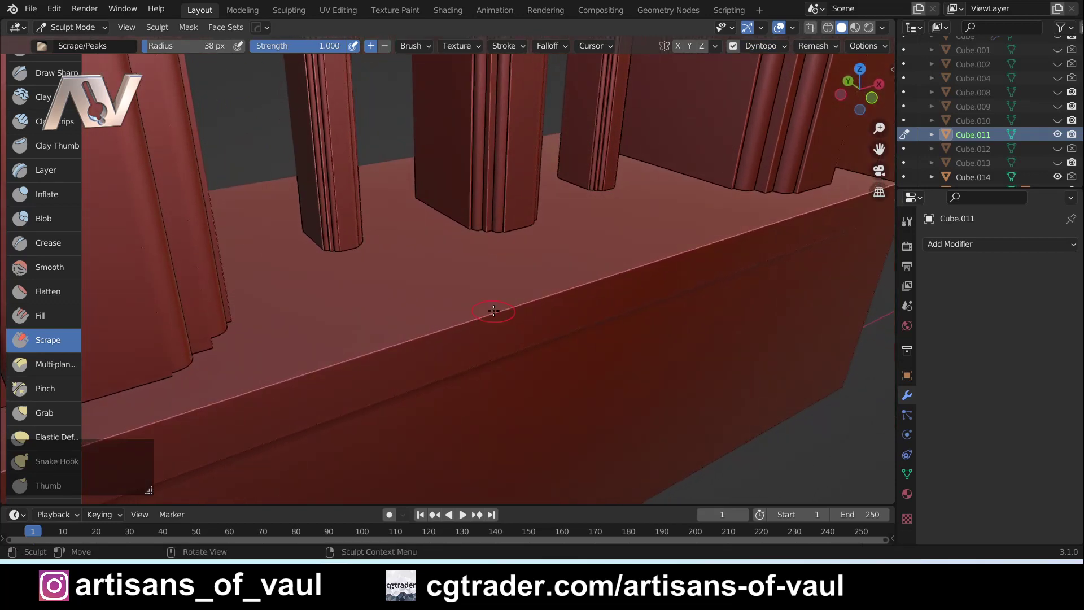
pyautogui.moveTo(494, 310); pyautogui.dragTo(503, 310, button='middle')
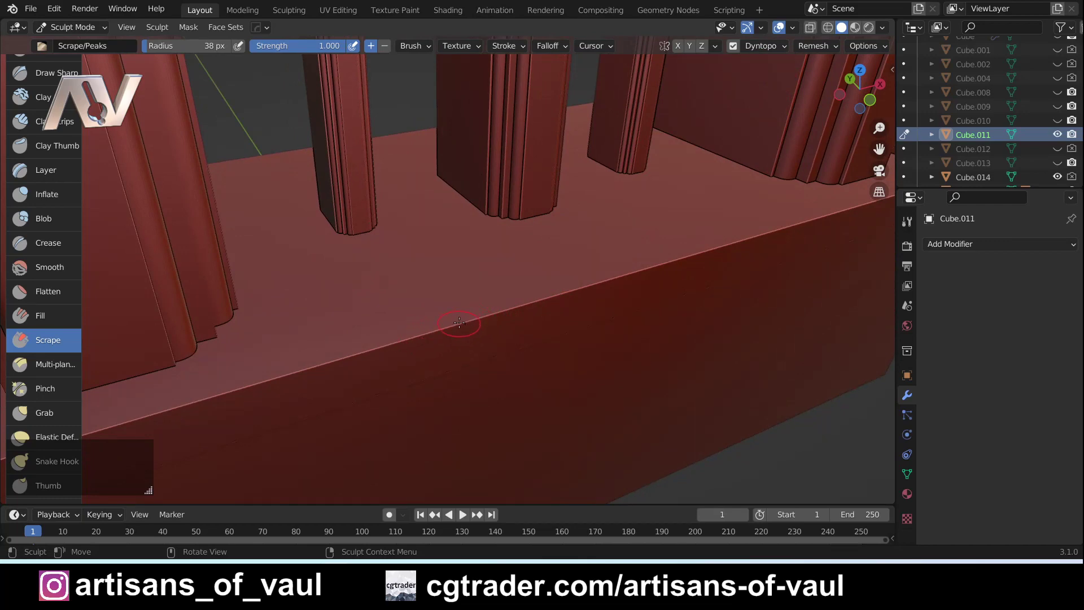
pyautogui.moveTo(446, 304); pyautogui.dragTo(448, 318, button='middle')
pyautogui.moveTo(333, 47); pyautogui.dragTo(324, 50)
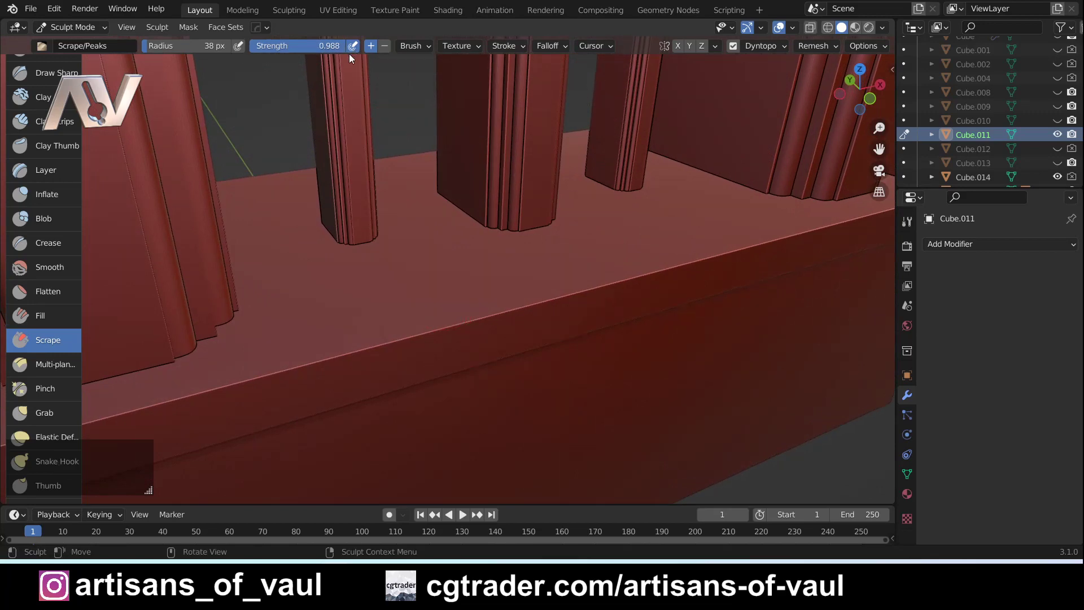
pyautogui.click(333, 50)
pyautogui.press('f')
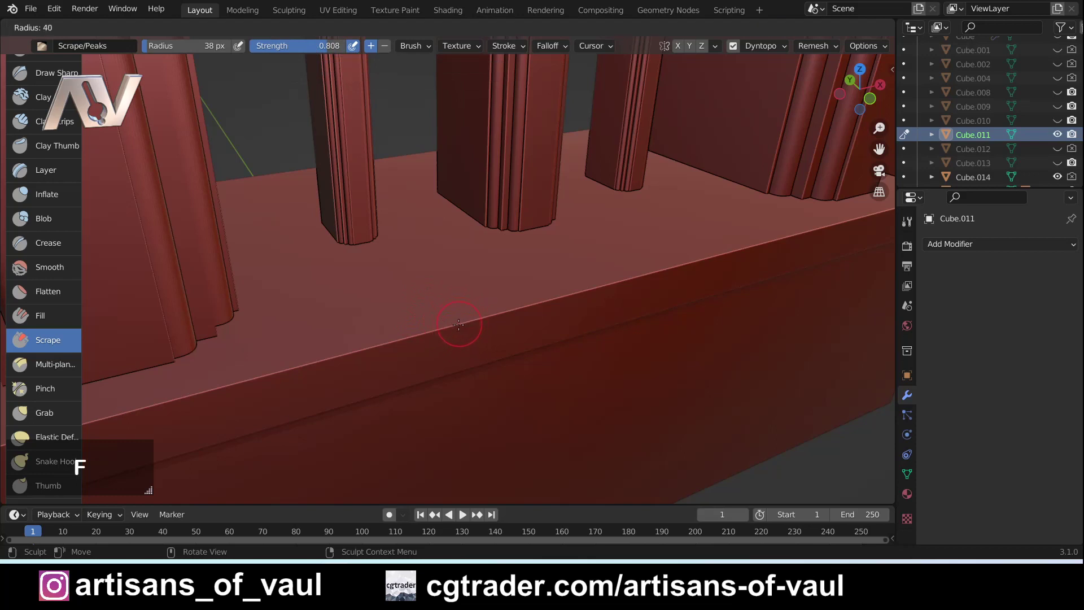
pyautogui.click(451, 324)
# Scrape several irregular chips of varying length along the upper front edge of the window sill.
pyautogui.moveTo(458, 322)
pyautogui.mouseDown()
pyautogui.moveTo(489, 321)
pyautogui.moveTo(439, 331)
pyautogui.mouseUp()
pyautogui.moveTo(497, 314); pyautogui.dragTo(398, 341)
pyautogui.moveTo(463, 323); pyautogui.dragTo(403, 338)
pyautogui.moveTo(448, 365)
pyautogui.mouseDown(button='middle')
pyautogui.moveTo(352, 335)
pyautogui.moveTo(363, 338)
pyautogui.mouseUp(button='middle')
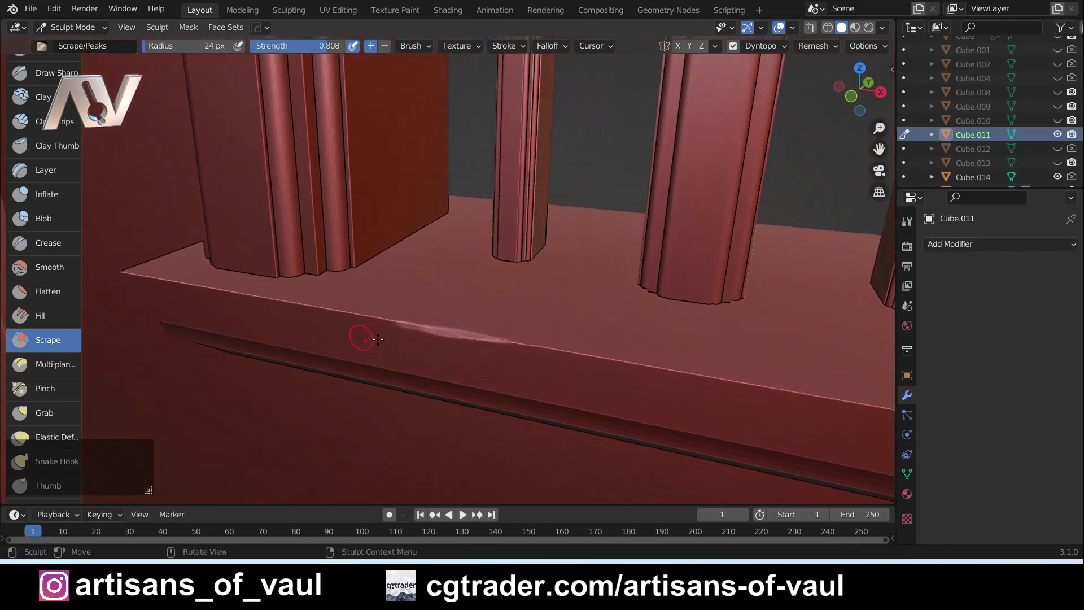
pyautogui.moveTo(429, 343); pyautogui.dragTo(527, 350, button='middle')
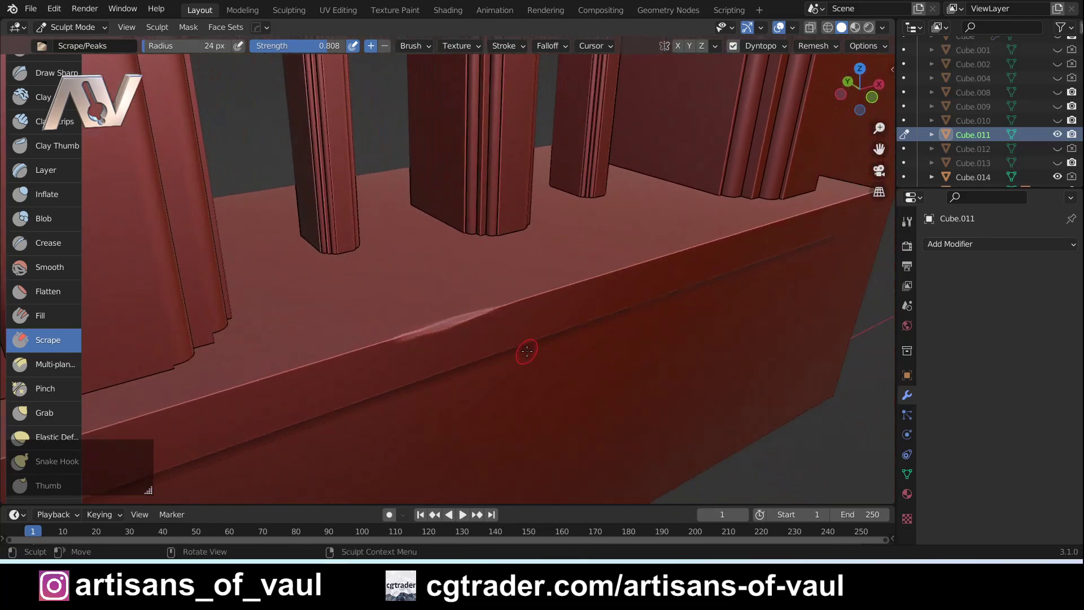
pyautogui.moveTo(464, 319); pyautogui.dragTo(478, 309)
pyautogui.moveTo(317, 359); pyautogui.dragTo(239, 392)
pyautogui.moveTo(367, 347)
pyautogui.mouseDown()
pyautogui.moveTo(355, 352)
pyautogui.moveTo(368, 357)
pyautogui.mouseUp()
pyautogui.moveTo(545, 293); pyautogui.dragTo(580, 281)
pyautogui.moveTo(568, 286); pyautogui.dragTo(356, 372, button='middle')
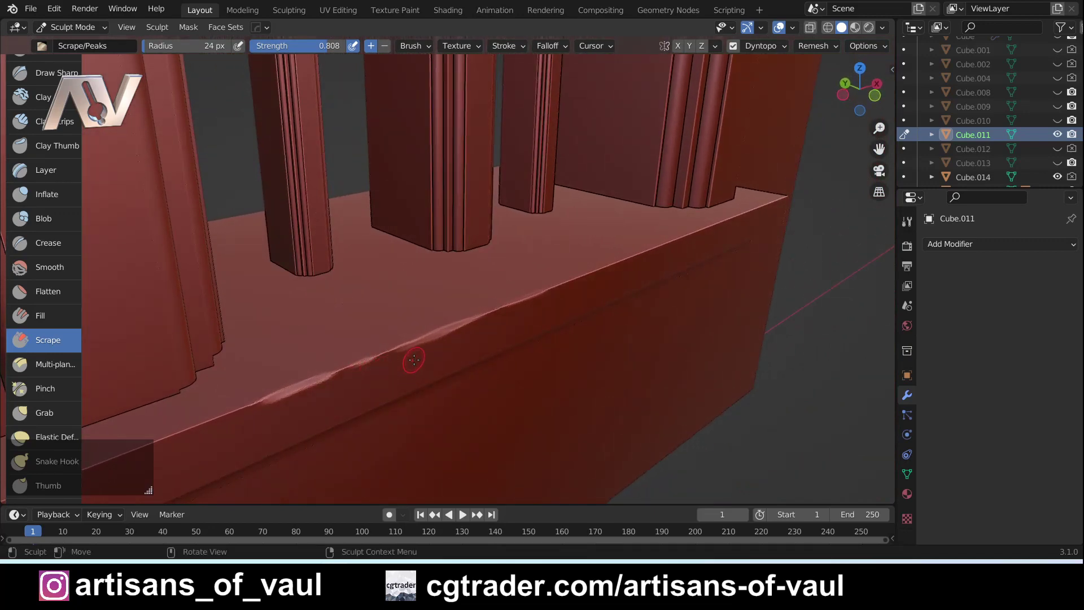
# Scrape chips into the vertical corner edge and adjoining upper front edge at the near end of the window sill.
pyautogui.scroll(-1, 402, 359)
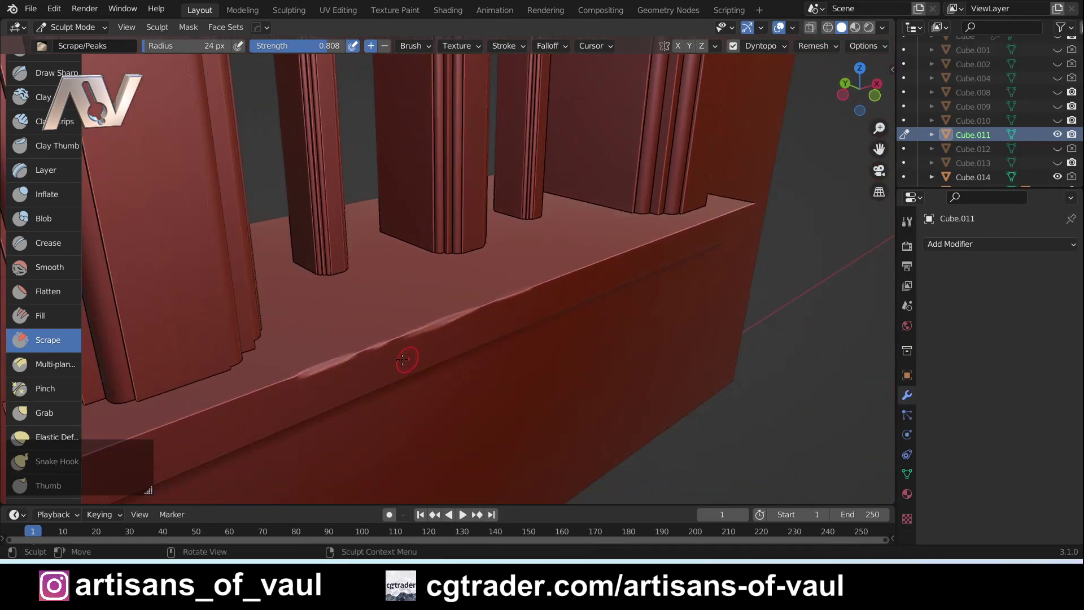
pyautogui.moveTo(319, 366)
pyautogui.mouseDown(button='middle')
pyautogui.moveTo(250, 355)
pyautogui.moveTo(217, 363)
pyautogui.moveTo(266, 361)
pyautogui.mouseUp(button='middle')
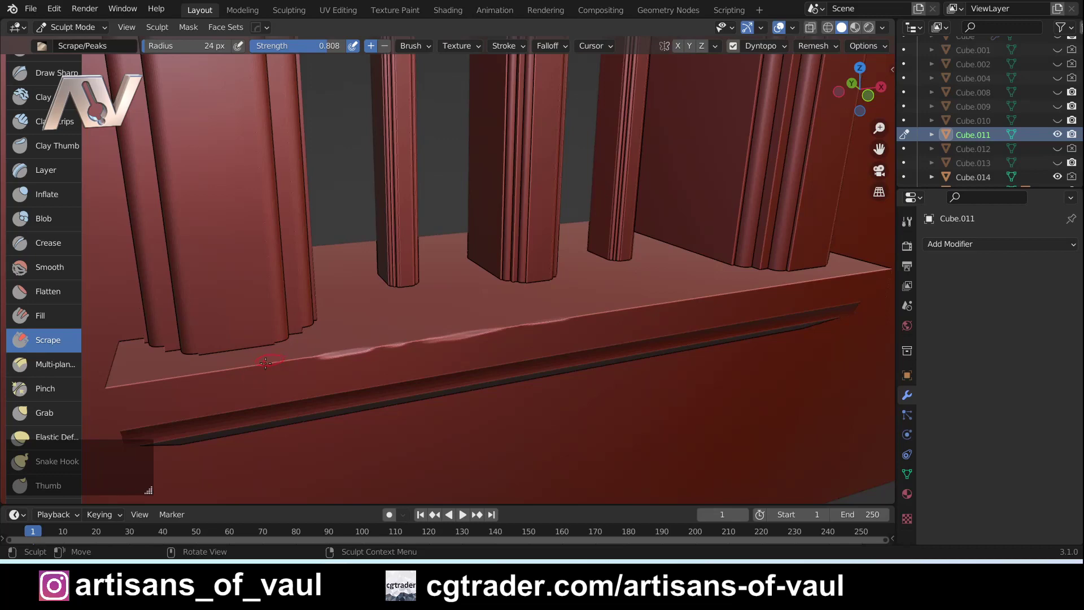
pyautogui.keyDown('shift'); pyautogui.moveTo(183, 378); pyautogui.dragTo(425, 350, button='middle'); pyautogui.keyUp('shift')
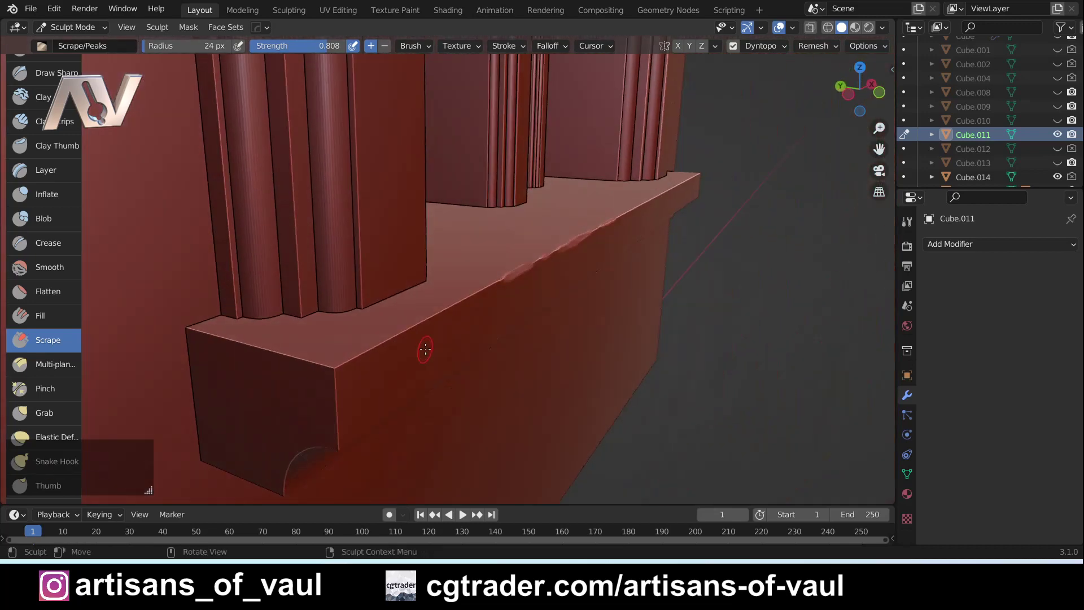
pyautogui.moveTo(337, 384)
pyautogui.mouseDown()
pyautogui.moveTo(338, 421)
pyautogui.moveTo(336, 389)
pyautogui.mouseUp()
pyautogui.moveTo(368, 357)
pyautogui.mouseDown()
pyautogui.moveTo(402, 329)
pyautogui.moveTo(395, 335)
pyautogui.mouseUp()
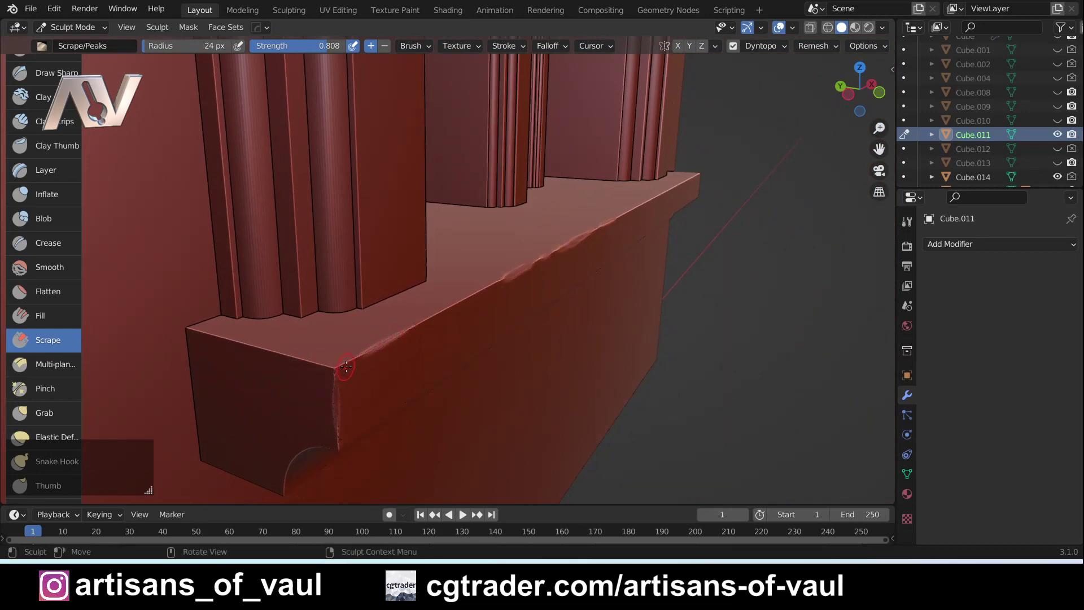
# Raise the Scrape brush's strength to 1.000 and cut a larger chip along the sill's upper front edge near that end.
pyautogui.moveTo(412, 339); pyautogui.dragTo(364, 350, button='middle')
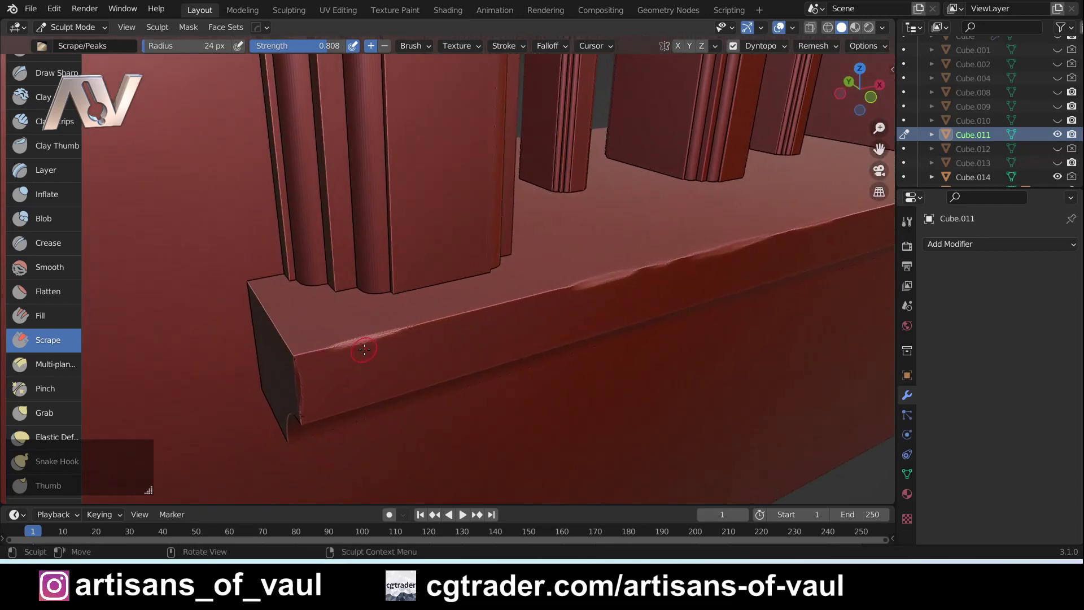
pyautogui.click(334, 48)
pyautogui.moveTo(341, 48); pyautogui.dragTo(360, 45)
pyautogui.moveTo(499, 300)
pyautogui.mouseDown()
pyautogui.moveTo(446, 319)
pyautogui.moveTo(491, 309)
pyautogui.moveTo(457, 317)
pyautogui.mouseUp()
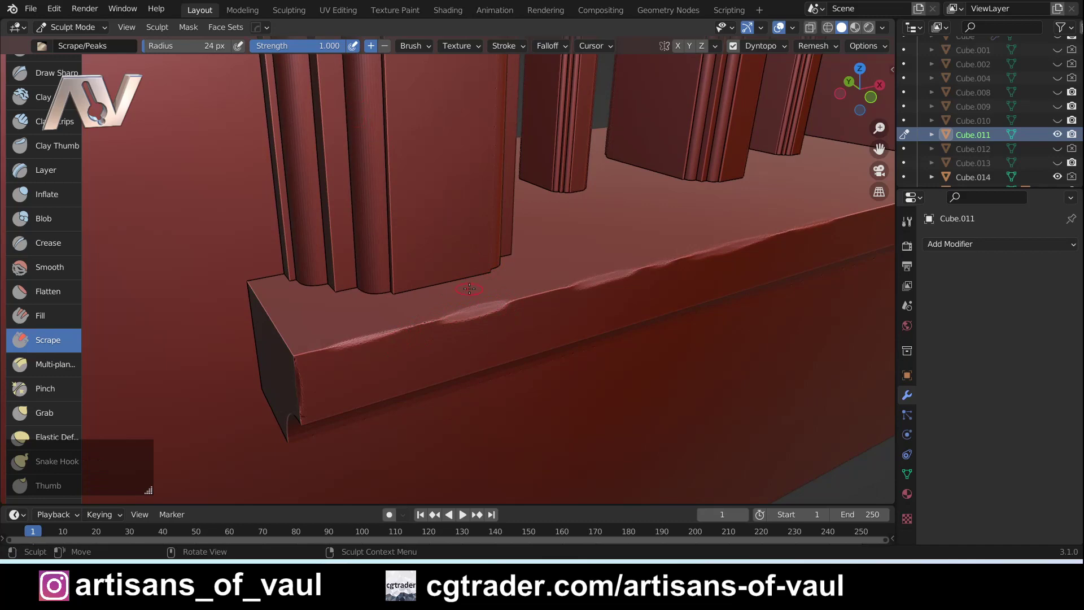
# Scrape away the sharp upper front corner at the opposite end of the window sill.
pyautogui.scroll(-4, 433, 329)
pyautogui.moveTo(524, 294)
pyautogui.mouseDown(button='middle')
pyautogui.moveTo(455, 283)
pyautogui.moveTo(464, 285)
pyautogui.mouseUp(button='middle')
pyautogui.moveTo(691, 293)
pyautogui.keyDown('shift'); pyautogui.mouseDown(button='middle')
pyautogui.moveTo(684, 249)
pyautogui.moveTo(603, 287)
pyautogui.mouseUp(button='middle'); pyautogui.keyUp('shift')
pyautogui.moveTo(613, 291); pyautogui.dragTo(572, 295, button='middle')
pyautogui.scroll(3, 571, 294)
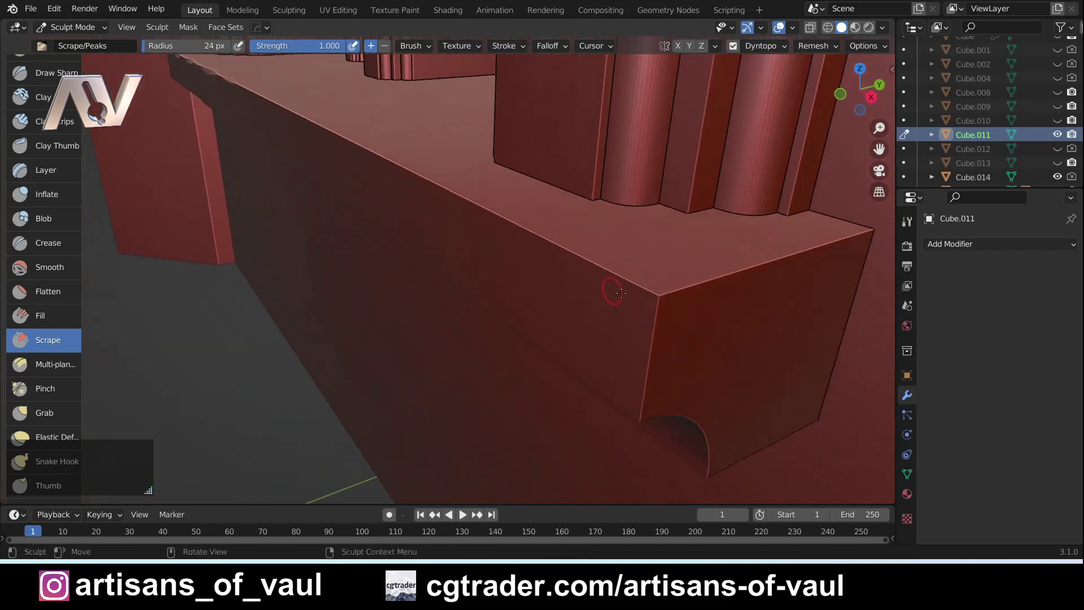
pyautogui.moveTo(645, 296)
pyautogui.mouseDown()
pyautogui.moveTo(666, 293)
pyautogui.moveTo(653, 310)
pyautogui.mouseUp()
pyautogui.scroll(-1, 661, 294)
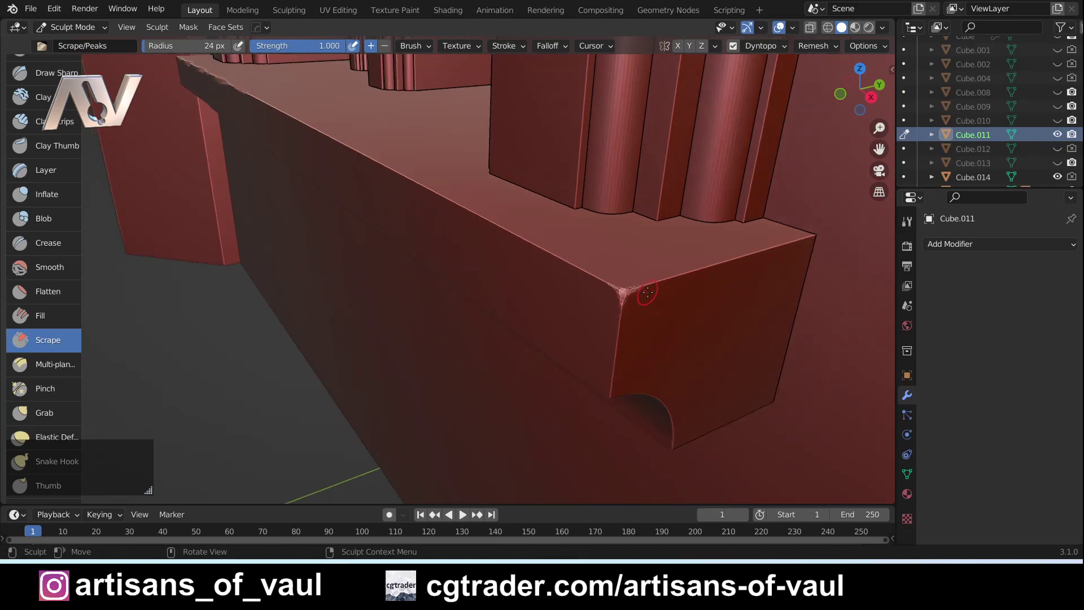
pyautogui.moveTo(625, 290)
pyautogui.mouseDown()
pyautogui.moveTo(659, 284)
pyautogui.moveTo(618, 294)
pyautogui.moveTo(598, 280)
pyautogui.moveTo(630, 302)
pyautogui.moveTo(631, 291)
pyautogui.mouseUp()
# Extend the wear from that corner along the sill's upper side edge and down its vertical edge.
pyautogui.moveTo(645, 297); pyautogui.dragTo(691, 312, button='middle')
pyautogui.moveTo(380, 273); pyautogui.dragTo(503, 249, button='middle')
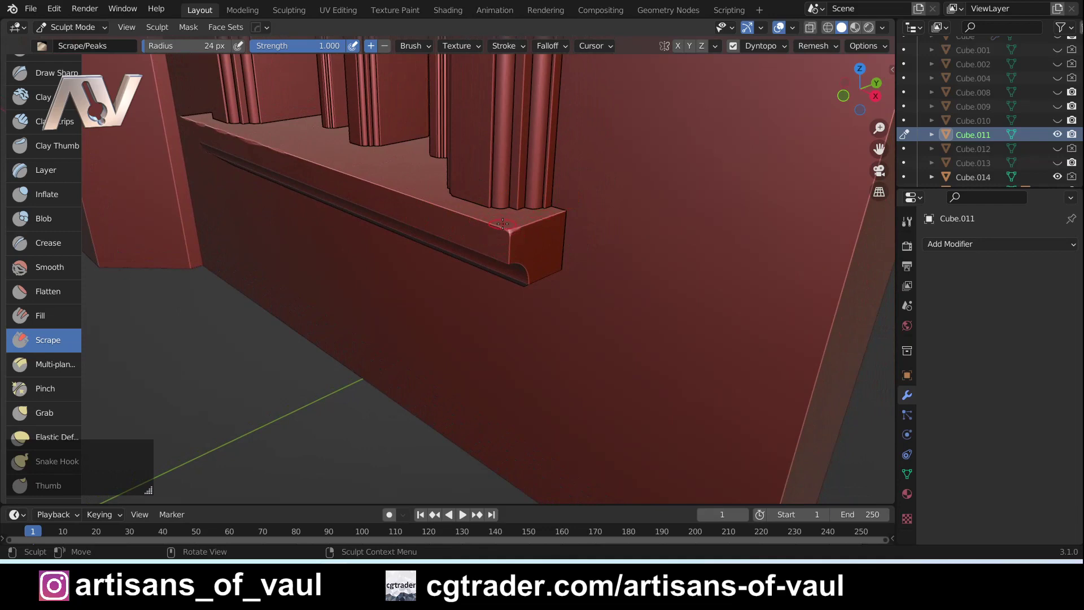
pyautogui.scroll(4, 512, 218)
pyautogui.keyDown('shift'); pyautogui.moveTo(566, 203); pyautogui.dragTo(474, 252, button='middle'); pyautogui.keyUp('shift')
pyautogui.scroll(2, 474, 252)
pyautogui.keyDown('shift'); pyautogui.moveTo(551, 205); pyautogui.dragTo(486, 246, button='middle'); pyautogui.keyUp('shift')
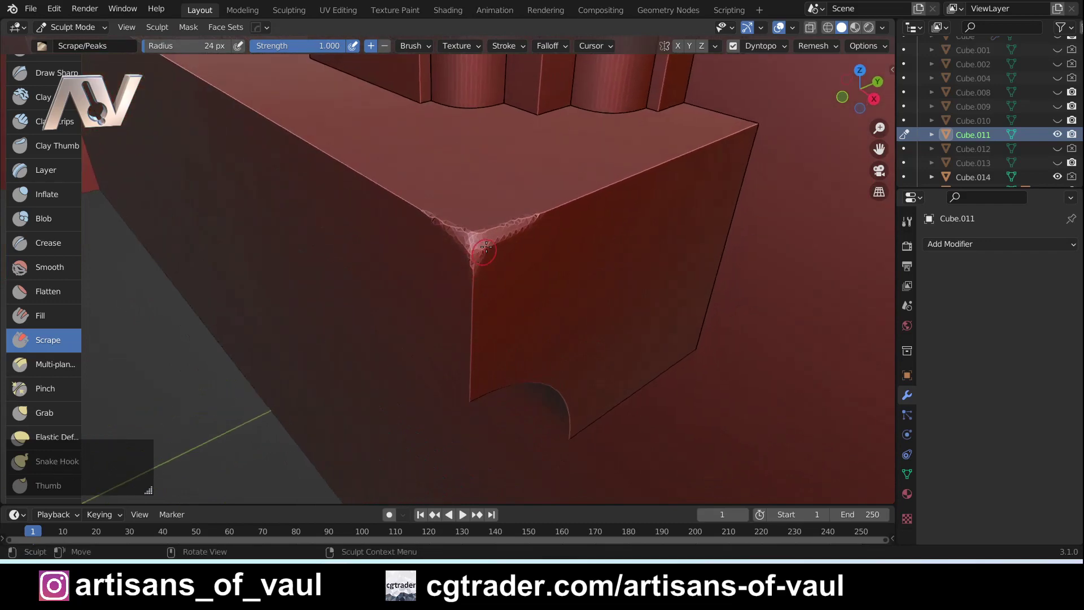
pyautogui.moveTo(483, 243); pyautogui.dragTo(558, 207)
pyautogui.moveTo(473, 265); pyautogui.dragTo(474, 323)
# Examine the worn sill corner and front edge along with the Dyntopo settings.
pyautogui.scroll(-3, 480, 236)
pyautogui.moveTo(479, 236); pyautogui.dragTo(431, 267, button='middle')
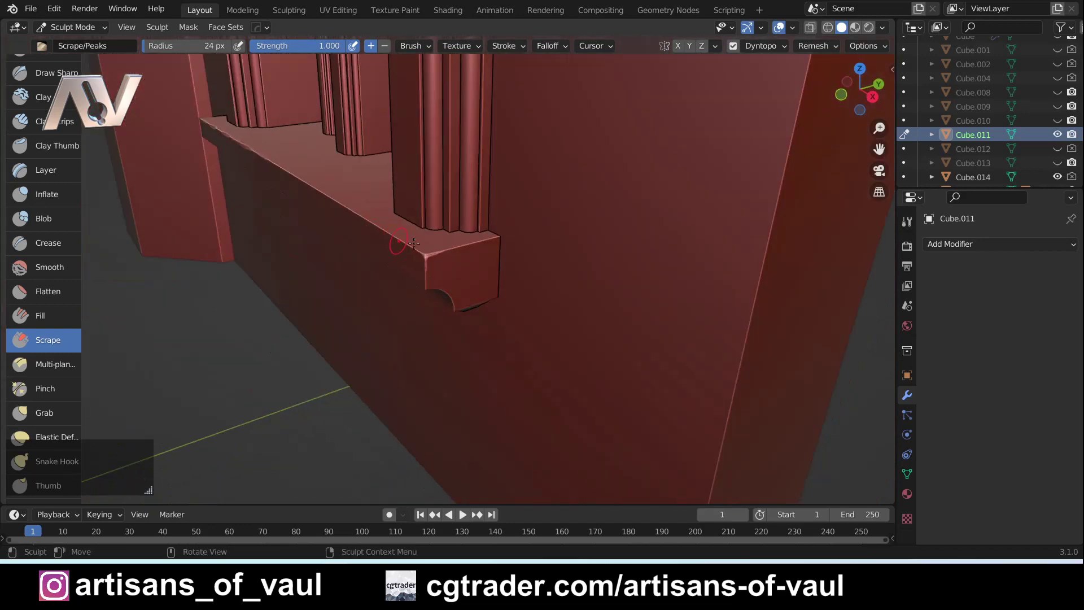
pyautogui.moveTo(345, 248); pyautogui.dragTo(395, 260, button='middle')
pyautogui.keyDown('shift'); pyautogui.moveTo(575, 257); pyautogui.dragTo(488, 260, button='middle'); pyautogui.keyUp('shift')
pyautogui.click(837, 44)
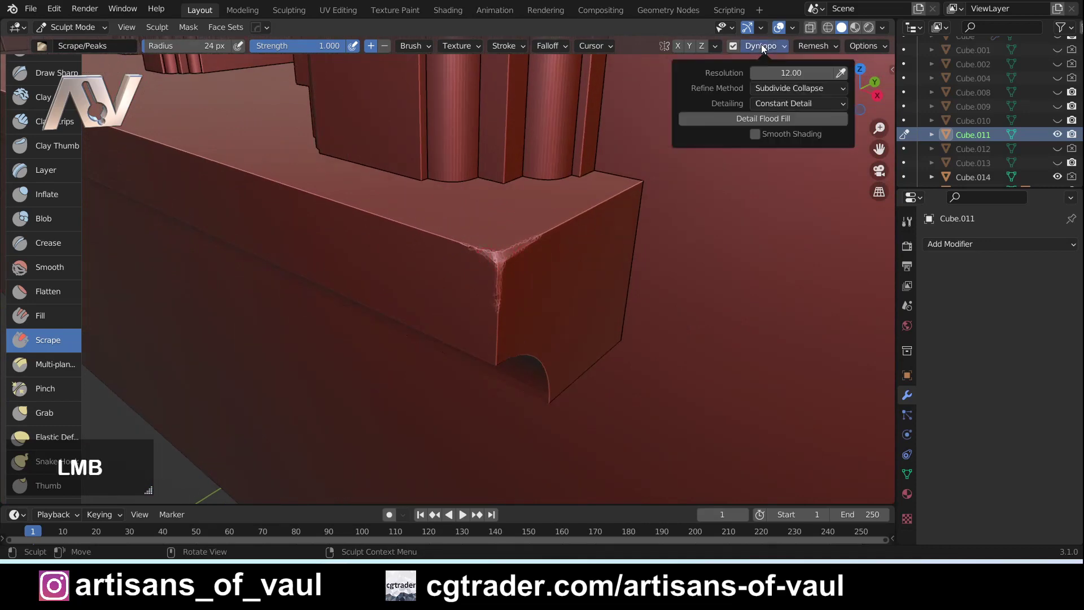
pyautogui.moveTo(498, 247); pyautogui.dragTo(539, 255, button='middle')
pyautogui.scroll(2, 525, 268)
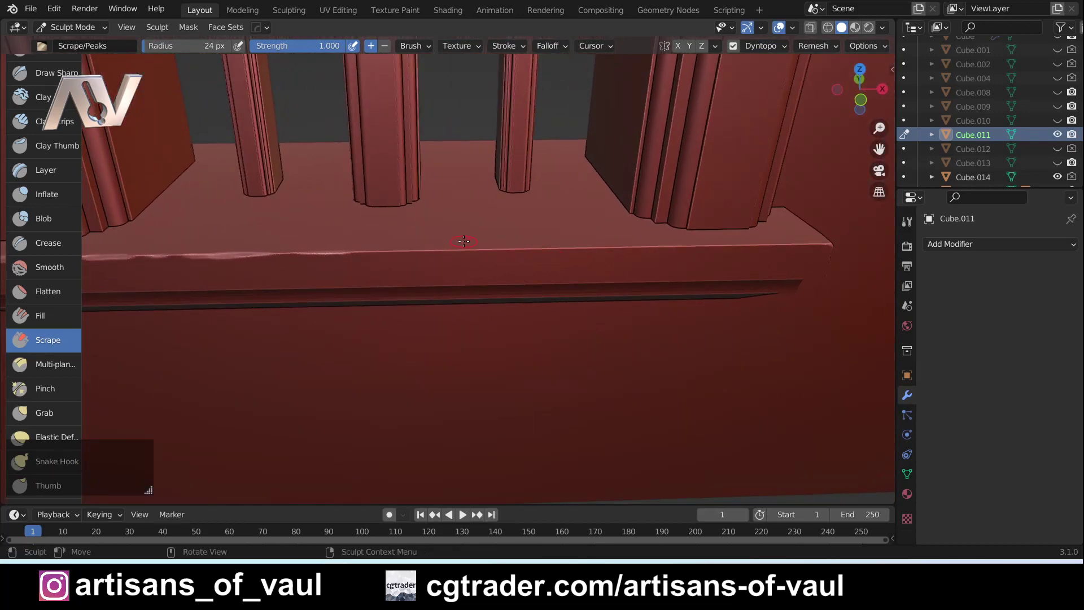
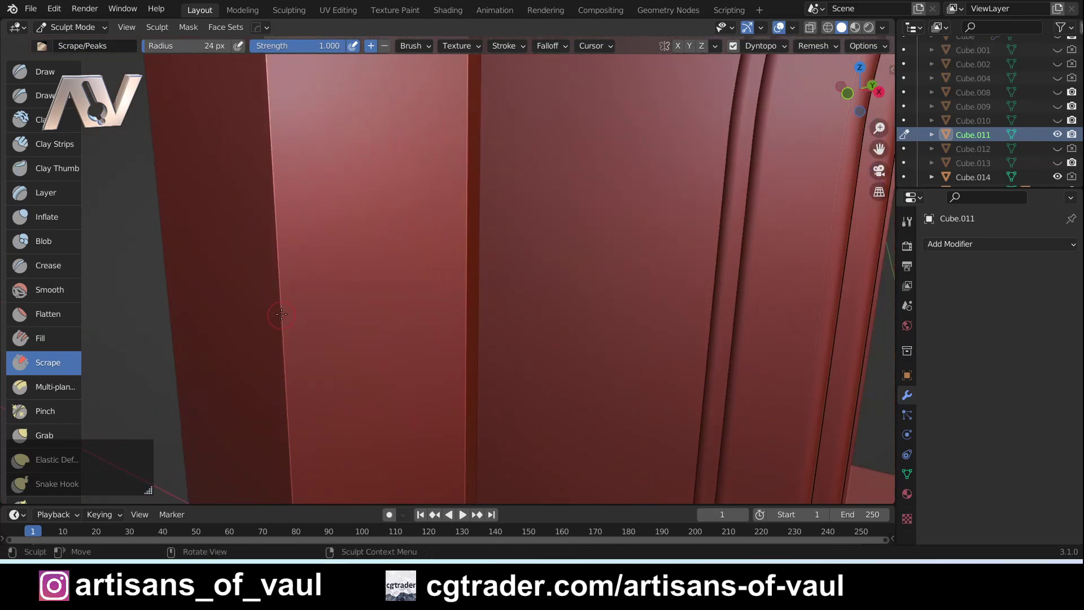
# Switch sculpting from the sill to the adjoining Cylinder wall and enable Dyntopo for it.
pyautogui.moveTo(281, 306); pyautogui.dragTo(276, 368)
pyautogui.scroll(-1, 966, 113)
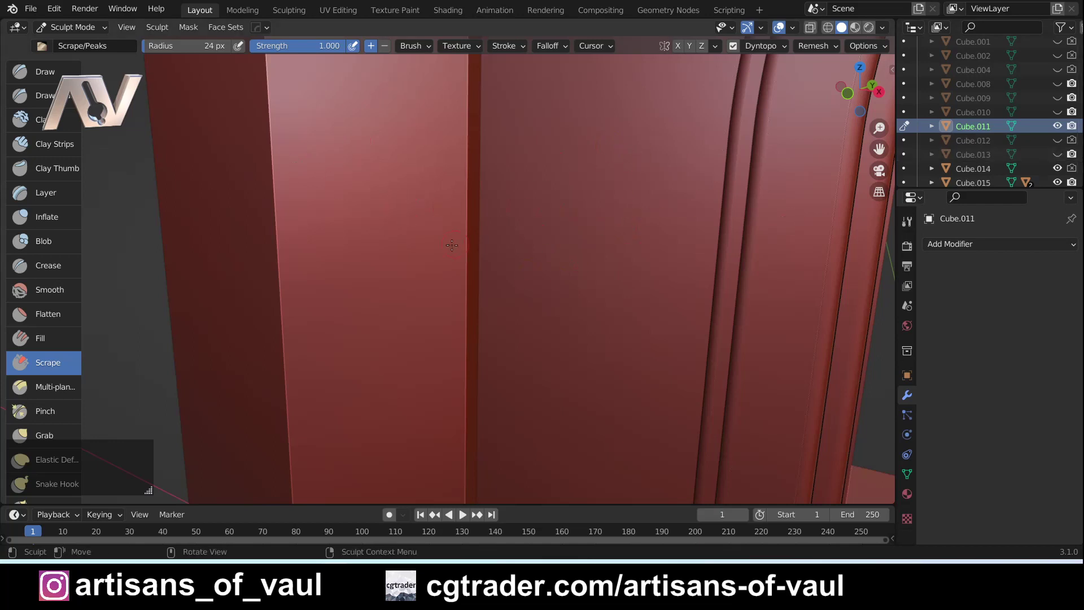
pyautogui.hotkey('ctrl', 'd')
pyautogui.hotkey('alt', 'q')
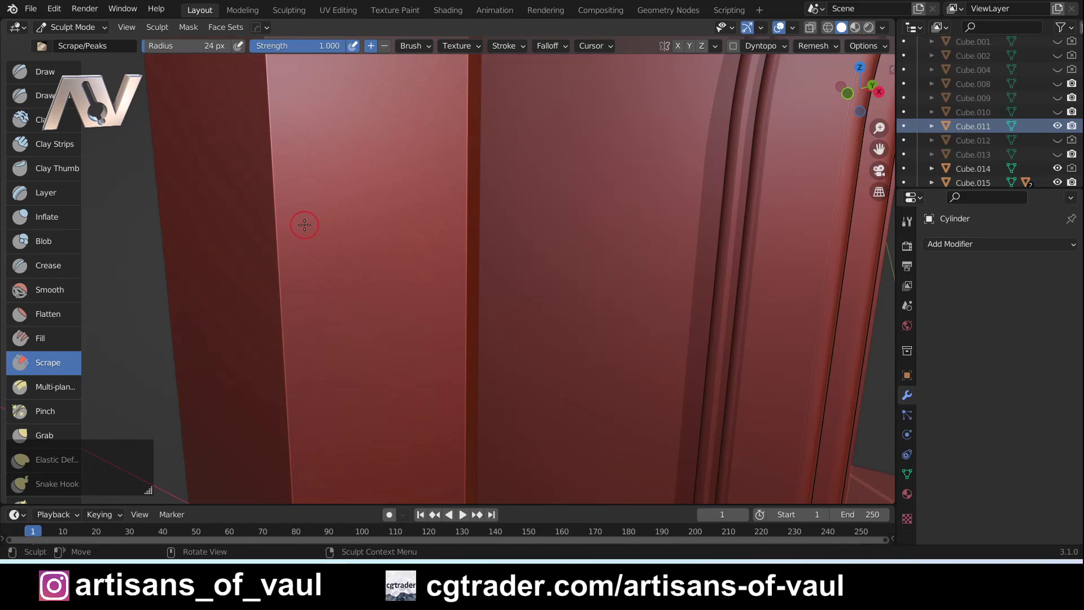
pyautogui.moveTo(276, 318); pyautogui.dragTo(281, 330)
pyautogui.click(733, 45)
pyautogui.click(694, 69)
pyautogui.click(774, 48)
pyautogui.click(774, 48)
# Scrape irregular chips along both vertical edges of the wall's protruding face.
pyautogui.moveTo(280, 344); pyautogui.dragTo(285, 398)
pyautogui.moveTo(278, 187); pyautogui.dragTo(278, 248)
pyautogui.moveTo(464, 267)
pyautogui.mouseDown()
pyautogui.moveTo(471, 372)
pyautogui.moveTo(459, 471)
pyautogui.mouseUp()
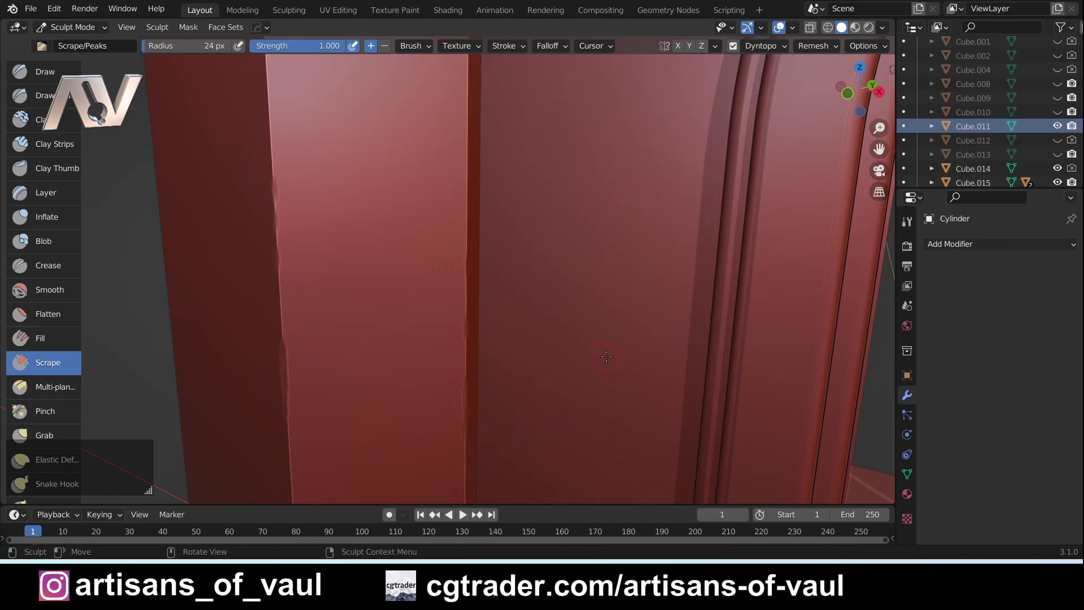
# Switch sculpting back to the window sill and frame the unchipped stretch of its front edge.
pyautogui.hotkey('alt', 'q')
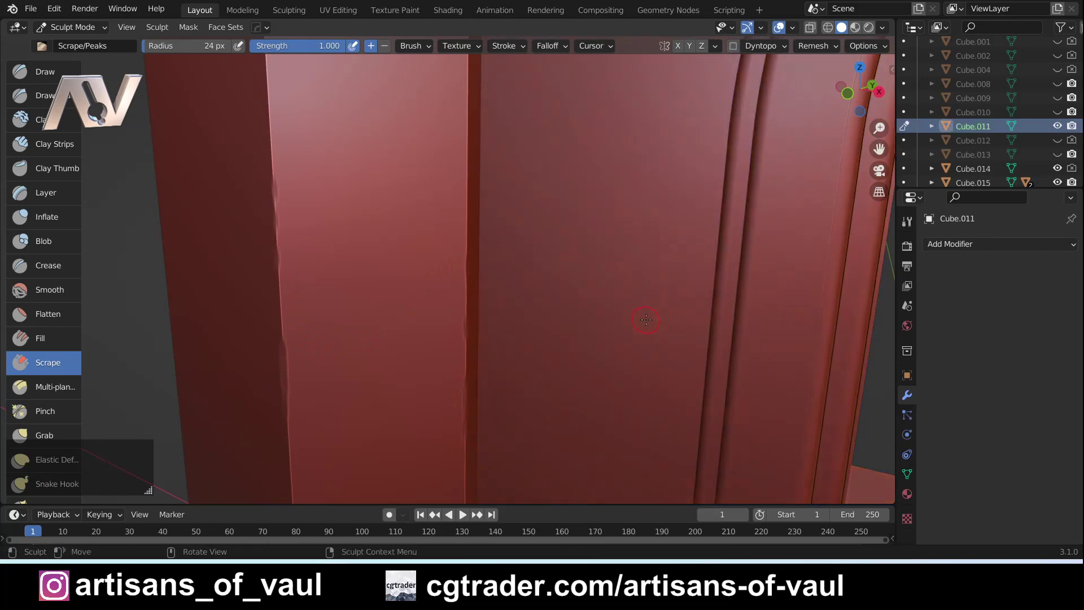
pyautogui.keyDown('shift'); pyautogui.moveTo(773, 348); pyautogui.dragTo(367, 251, button='middle'); pyautogui.keyUp('shift')
pyautogui.scroll(-3, 368, 252)
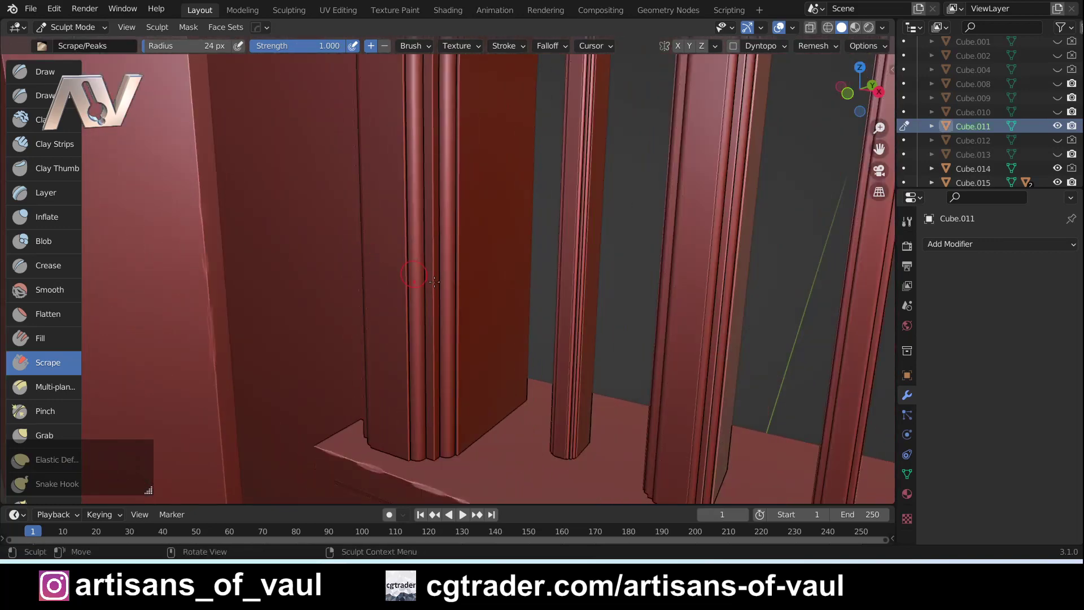
pyautogui.scroll(-1, 454, 339)
pyautogui.keyDown('shift'); pyautogui.moveTo(452, 339); pyautogui.dragTo(469, 322, button='middle'); pyautogui.keyUp('shift')
pyautogui.scroll(2, 470, 326)
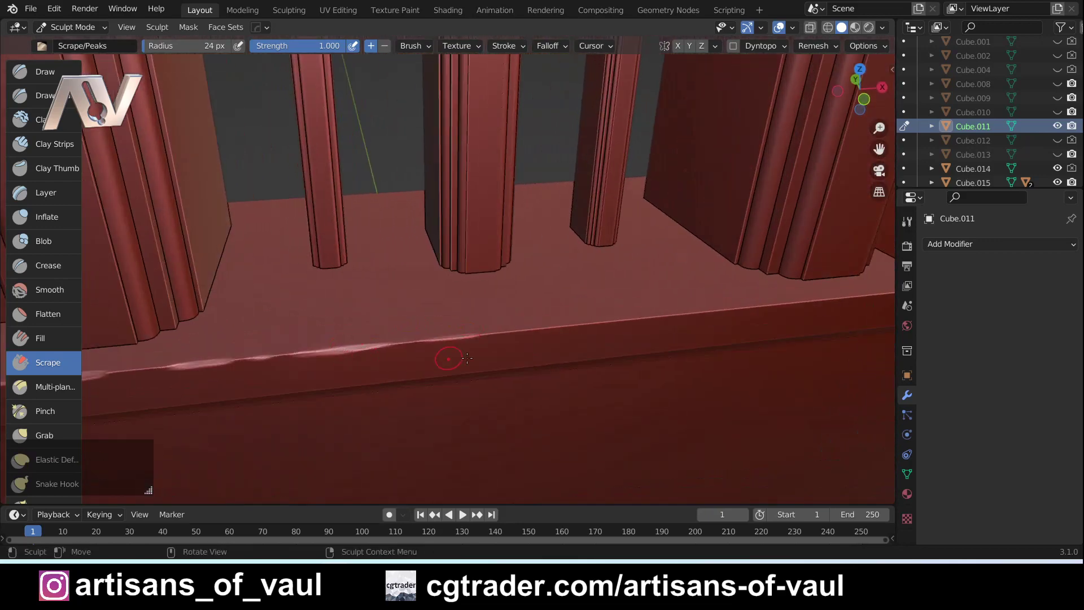
pyautogui.keyDown('shift'); pyautogui.moveTo(571, 335); pyautogui.dragTo(419, 360, button='middle'); pyautogui.keyUp('shift')
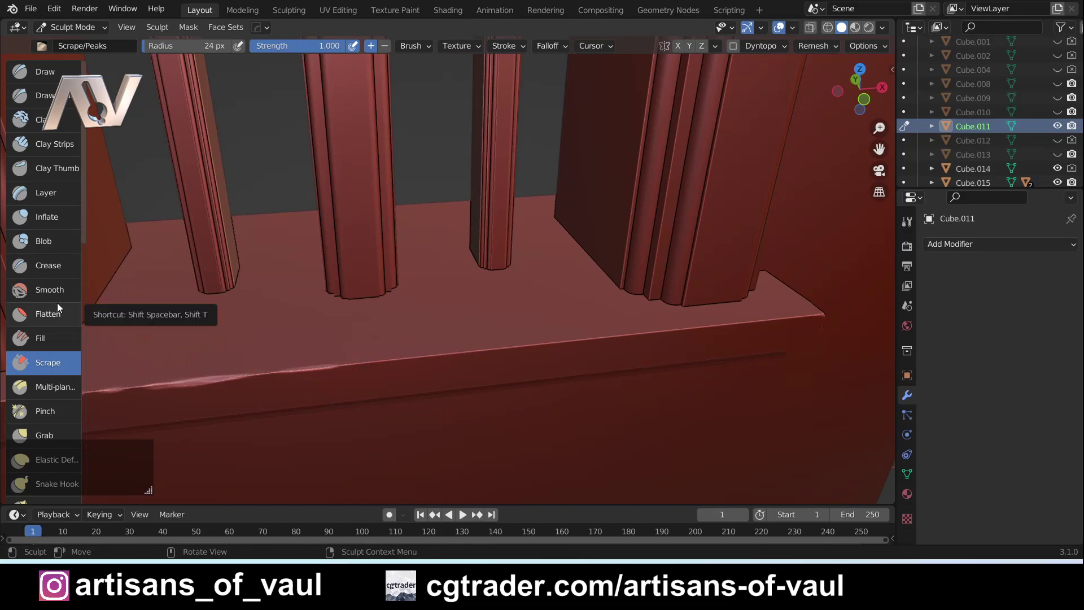
# Choose the Clay Strips brush in Subtract direction and enable Dyntopo for the window sill.
pyautogui.click(67, 140)
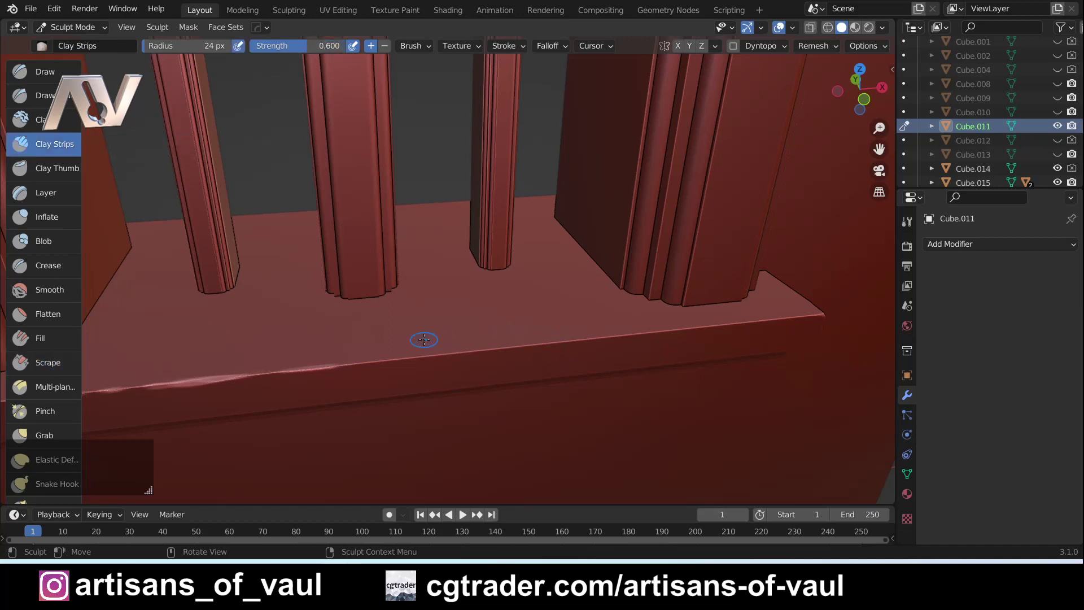
pyautogui.click(732, 45)
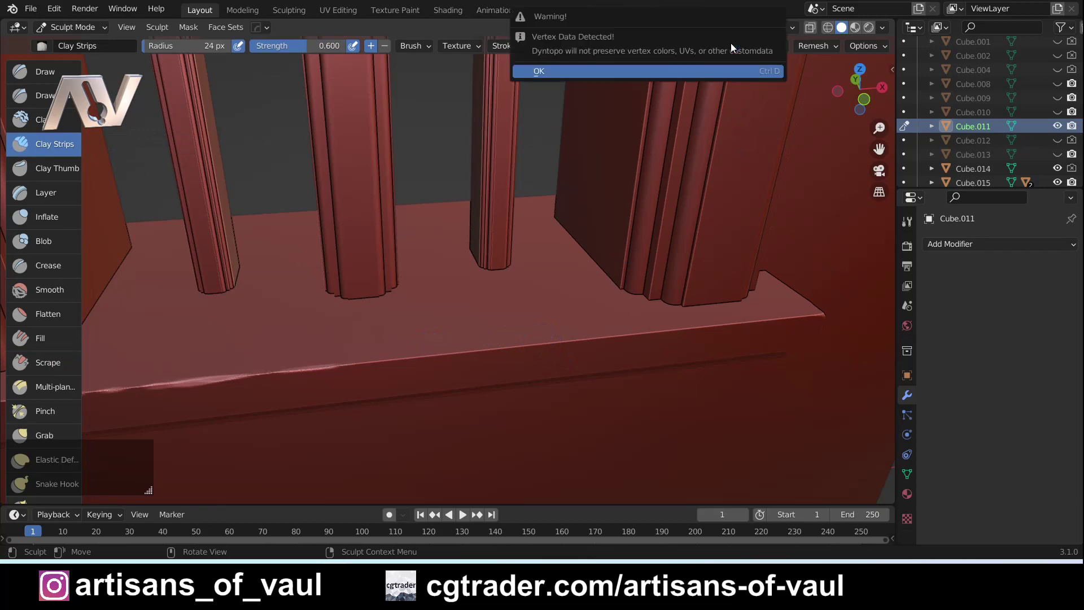
pyautogui.click(722, 69)
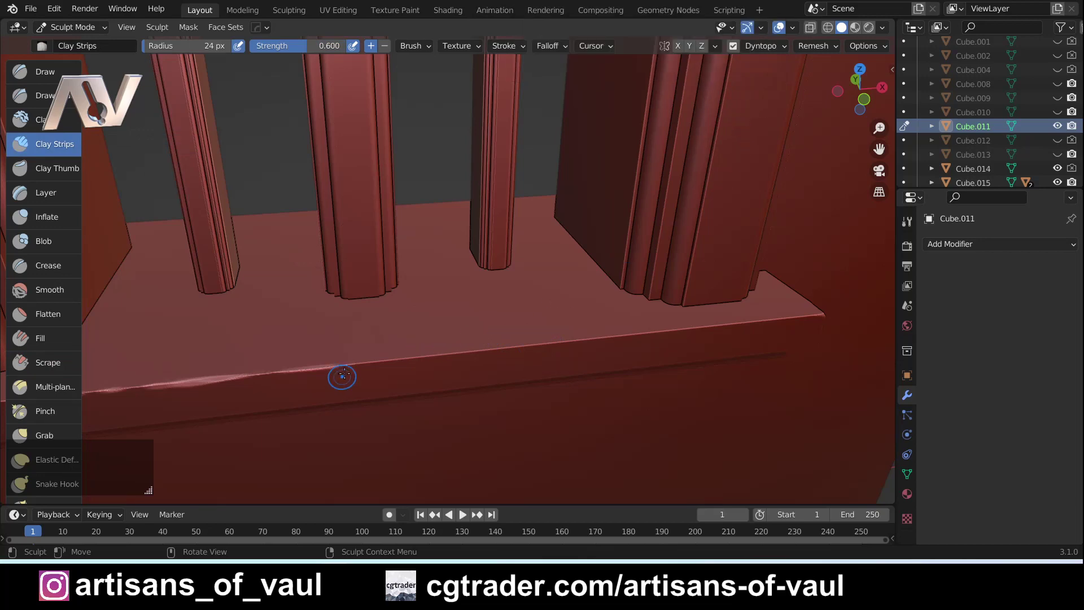
pyautogui.click(905, 220)
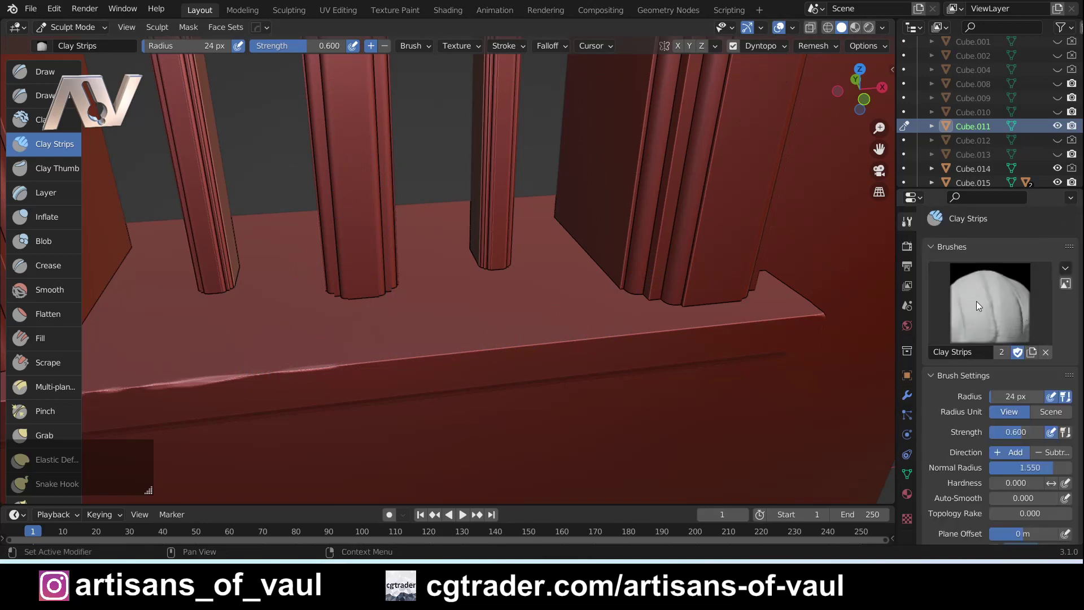
pyautogui.moveTo(977, 300)
pyautogui.mouseDown(button='middle')
pyautogui.moveTo(978, 284)
pyautogui.moveTo(983, 313)
pyautogui.mouseUp(button='middle')
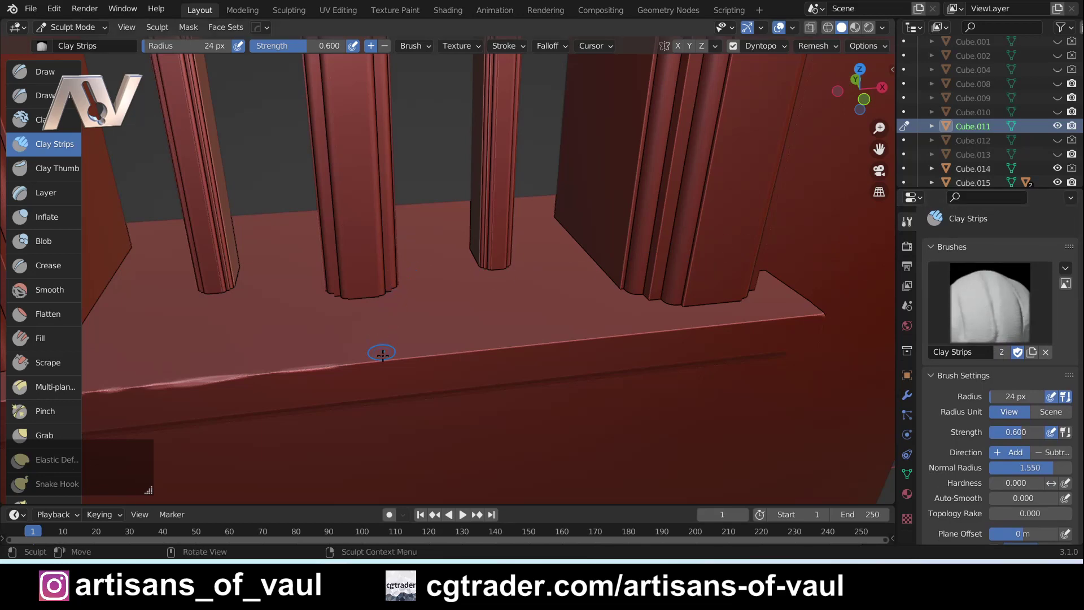
pyautogui.scroll(1, 387, 363)
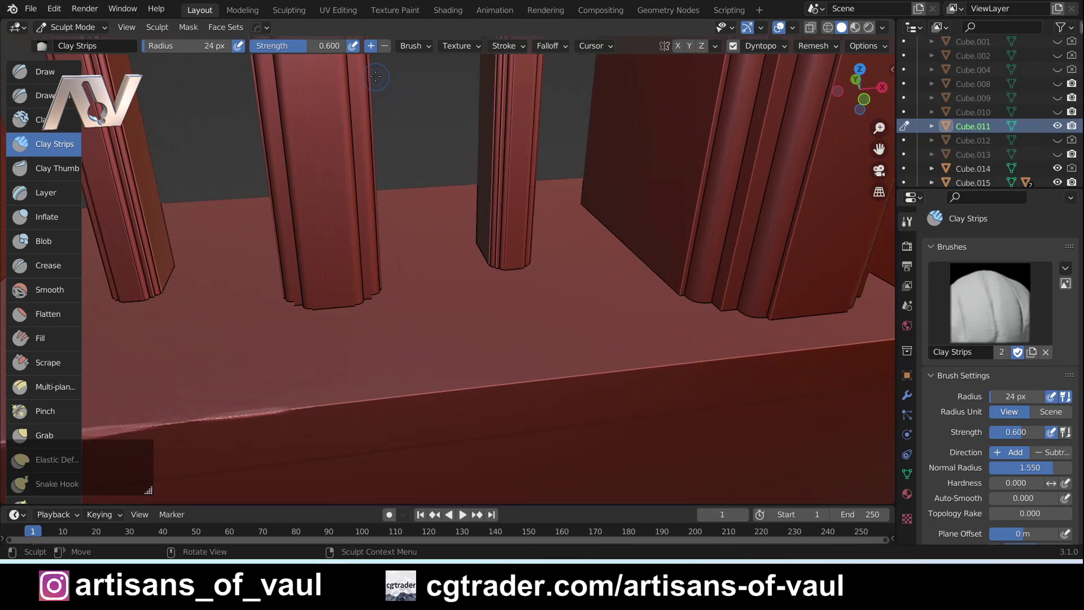
pyautogui.click(386, 45)
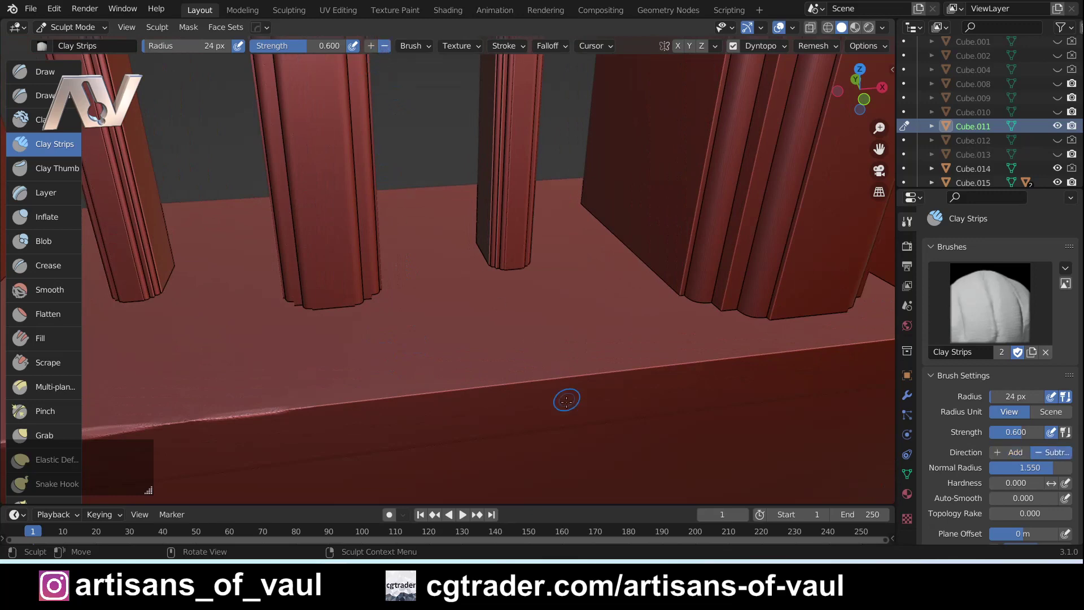
# Carve a rough broken notch into the sill's upper front edge with Clay Strips, working it from several angles.
pyautogui.moveTo(472, 392); pyautogui.dragTo(509, 379, button='middle')
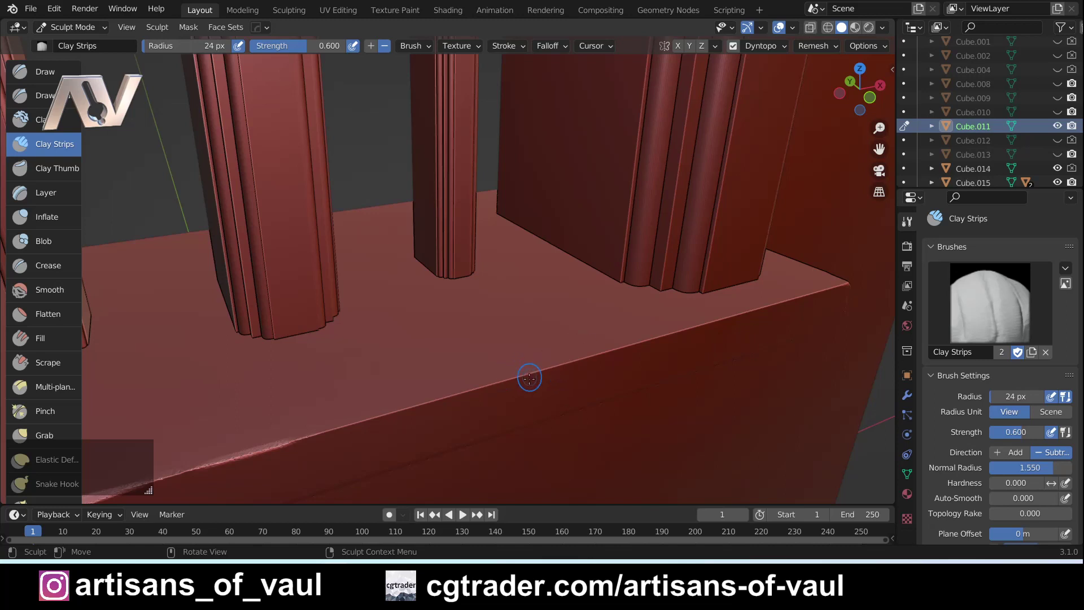
pyautogui.moveTo(484, 387)
pyautogui.mouseDown(button='middle')
pyautogui.moveTo(505, 410)
pyautogui.moveTo(479, 389)
pyautogui.mouseUp(button='middle')
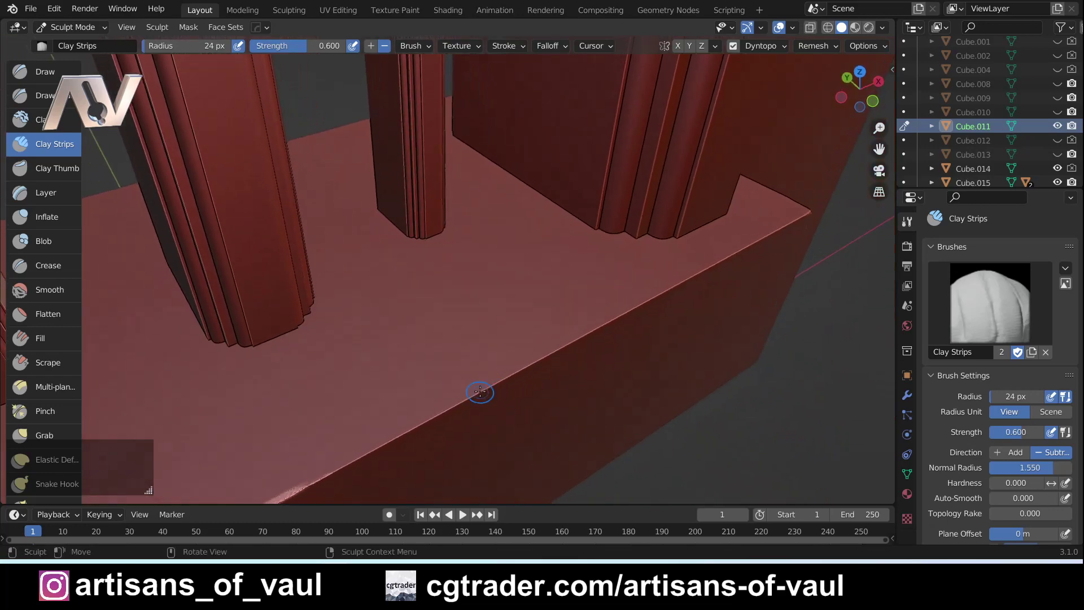
pyautogui.moveTo(496, 383)
pyautogui.mouseDown()
pyautogui.moveTo(438, 416)
pyautogui.moveTo(458, 402)
pyautogui.moveTo(449, 405)
pyautogui.mouseUp()
pyautogui.moveTo(449, 406)
pyautogui.mouseDown()
pyautogui.moveTo(478, 391)
pyautogui.moveTo(457, 387)
pyautogui.moveTo(476, 384)
pyautogui.moveTo(459, 402)
pyautogui.moveTo(469, 395)
pyautogui.moveTo(460, 387)
pyautogui.moveTo(462, 418)
pyautogui.mouseUp()
pyautogui.moveTo(462, 418)
pyautogui.mouseDown(button='middle')
pyautogui.moveTo(459, 446)
pyautogui.moveTo(465, 352)
pyautogui.moveTo(472, 400)
pyautogui.mouseUp(button='middle')
pyautogui.moveTo(473, 399)
pyautogui.mouseDown()
pyautogui.moveTo(462, 400)
pyautogui.moveTo(473, 411)
pyautogui.moveTo(468, 398)
pyautogui.mouseUp()
pyautogui.moveTo(478, 396); pyautogui.dragTo(464, 401, button='middle')
pyautogui.moveTo(465, 401)
pyautogui.mouseDown()
pyautogui.moveTo(457, 372)
pyautogui.moveTo(477, 400)
pyautogui.mouseUp()
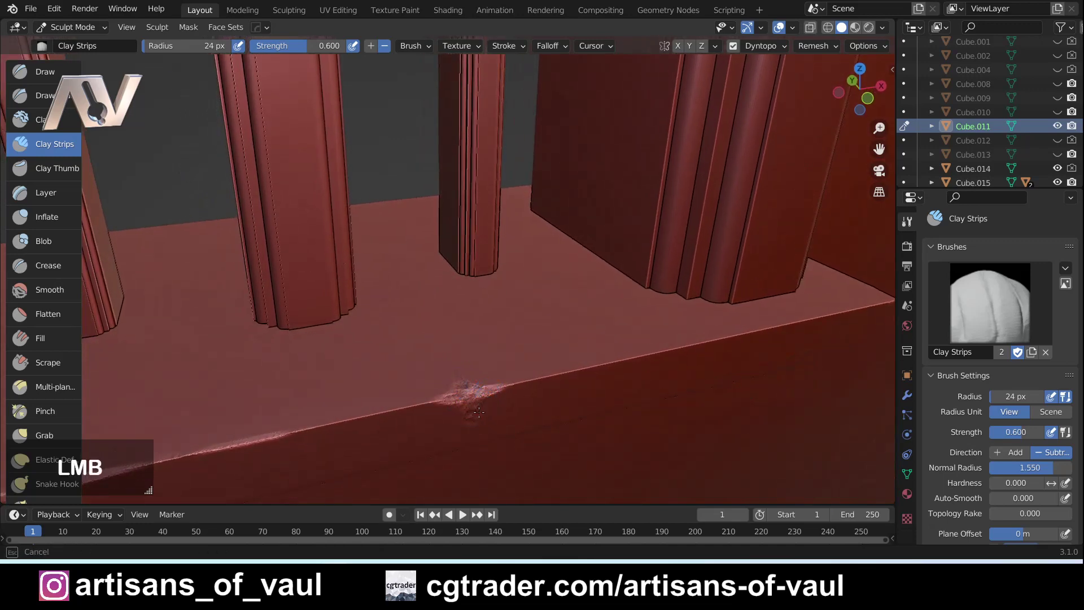
pyautogui.moveTo(532, 416)
pyautogui.mouseDown(button='middle')
pyautogui.moveTo(464, 397)
pyautogui.moveTo(495, 368)
pyautogui.mouseUp(button='middle')
pyautogui.moveTo(479, 396); pyautogui.dragTo(476, 404)
pyautogui.moveTo(476, 404); pyautogui.dragTo(500, 423, button='middle')
pyautogui.moveTo(472, 399)
pyautogui.mouseDown()
pyautogui.moveTo(481, 397)
pyautogui.moveTo(477, 411)
pyautogui.moveTo(463, 400)
pyautogui.moveTo(478, 409)
pyautogui.moveTo(472, 393)
pyautogui.mouseUp()
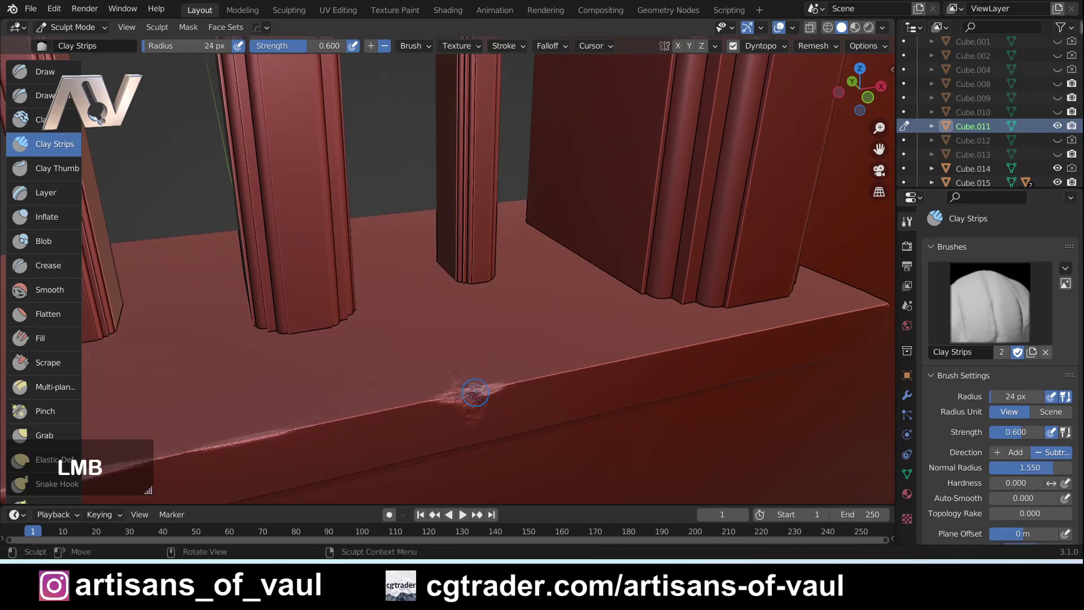
# Continue carving the sill's front-edge damage with Clay Strips from the opposite side.
pyautogui.moveTo(480, 392)
pyautogui.mouseDown(button='middle')
pyautogui.moveTo(412, 357)
pyautogui.moveTo(339, 344)
pyautogui.mouseUp(button='middle')
pyautogui.keyDown('shift'); pyautogui.moveTo(263, 327); pyautogui.dragTo(420, 356, button='middle'); pyautogui.keyUp('shift')
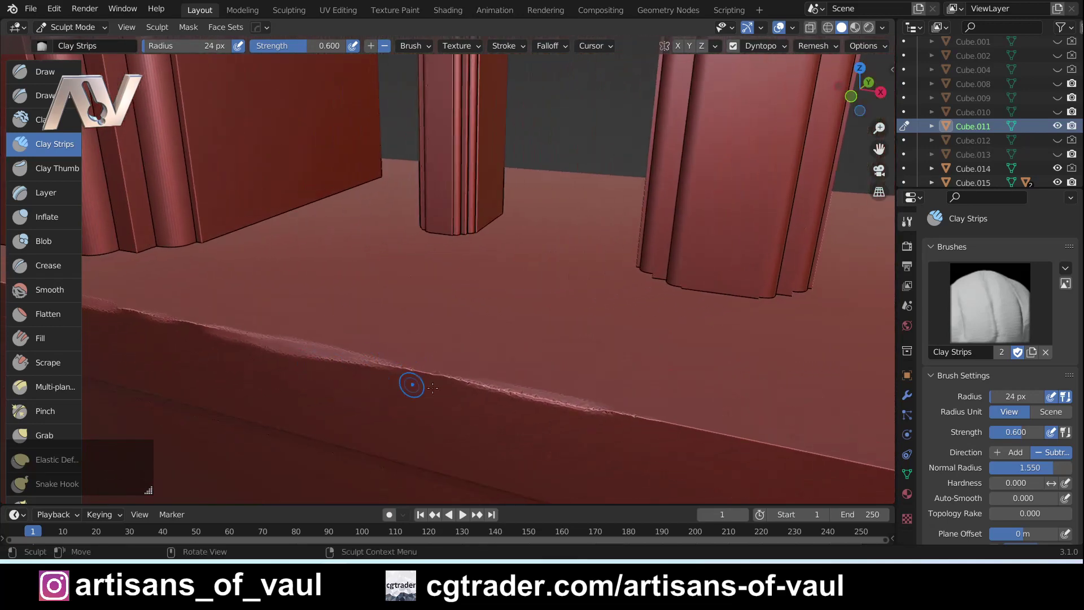
pyautogui.moveTo(322, 366); pyautogui.dragTo(322, 365, button='middle')
pyautogui.keyDown('shift'); pyautogui.moveTo(662, 412); pyautogui.dragTo(535, 361, button='middle'); pyautogui.keyUp('shift')
pyautogui.moveTo(490, 334)
pyautogui.mouseDown(button='middle')
pyautogui.moveTo(494, 324)
pyautogui.moveTo(483, 333)
pyautogui.moveTo(416, 285)
pyautogui.moveTo(471, 291)
pyautogui.mouseUp(button='middle')
pyautogui.moveTo(470, 291)
pyautogui.mouseDown()
pyautogui.moveTo(460, 297)
pyautogui.moveTo(486, 299)
pyautogui.moveTo(479, 291)
pyautogui.mouseUp()
# Carve a small chip into the rounded vertical moulding of the window jamb beside the sill's end with Clay Strips.
pyautogui.keyDown('shift'); pyautogui.moveTo(324, 277); pyautogui.dragTo(387, 308, button='middle'); pyautogui.keyUp('shift')
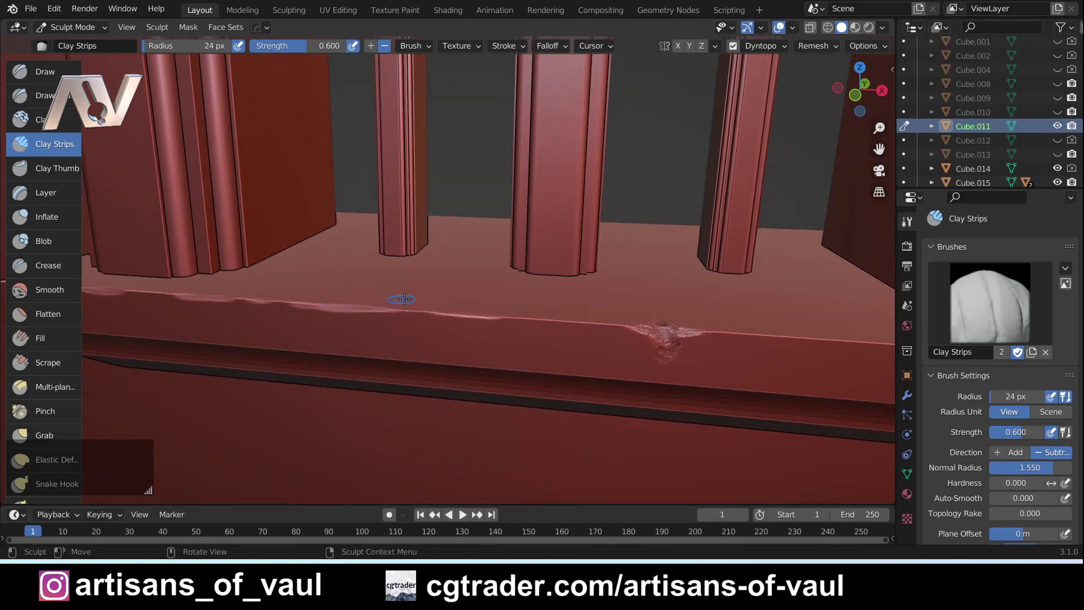
pyautogui.scroll(-3, 423, 273)
pyautogui.keyDown('shift'); pyautogui.moveTo(425, 273); pyautogui.dragTo(424, 307, button='middle'); pyautogui.keyUp('shift')
pyautogui.scroll(3, 716, 339)
pyautogui.moveTo(716, 339); pyautogui.dragTo(547, 371, button='middle')
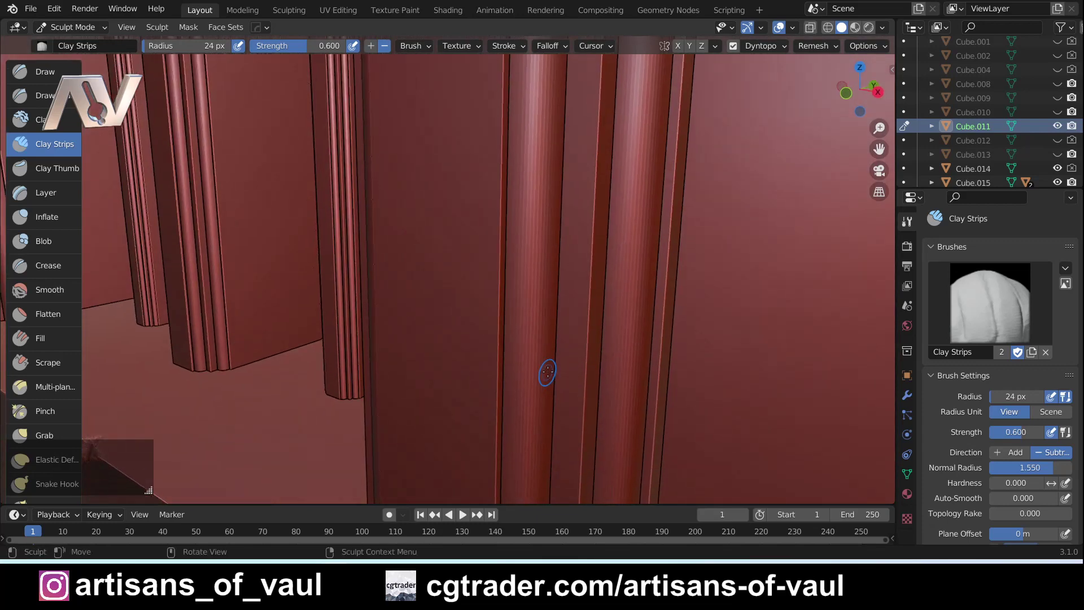
pyautogui.scroll(-2, 545, 367)
pyautogui.moveTo(500, 334); pyautogui.dragTo(513, 327, button='middle')
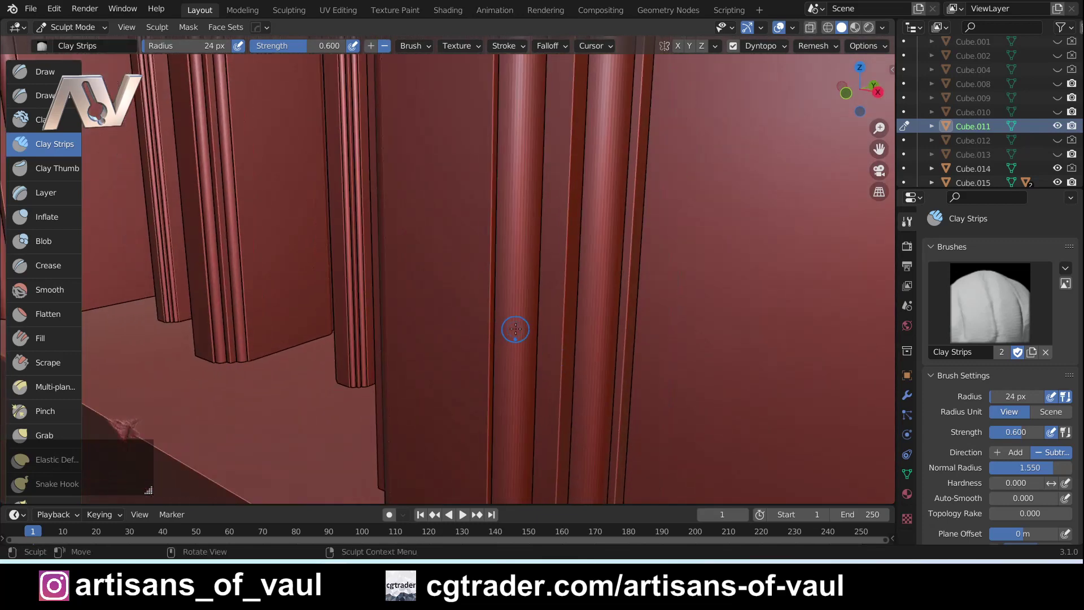
pyautogui.moveTo(517, 315); pyautogui.dragTo(513, 378)
pyautogui.moveTo(516, 355); pyautogui.dragTo(513, 367)
pyautogui.moveTo(512, 390); pyautogui.dragTo(513, 373)
# Raise the Clay Strips strength to 0.687 and carve a second small chip higher on the same rounded moulding.
pyautogui.click(319, 46)
pyautogui.moveTo(321, 44); pyautogui.dragTo(321, 44)
pyautogui.press('Escape')
pyautogui.moveTo(521, 165)
pyautogui.mouseDown()
pyautogui.moveTo(522, 203)
pyautogui.moveTo(519, 164)
pyautogui.moveTo(520, 203)
pyautogui.moveTo(520, 181)
pyautogui.mouseUp()
pyautogui.moveTo(520, 181); pyautogui.dragTo(545, 274, button='middle')
pyautogui.scroll(4, 537, 276)
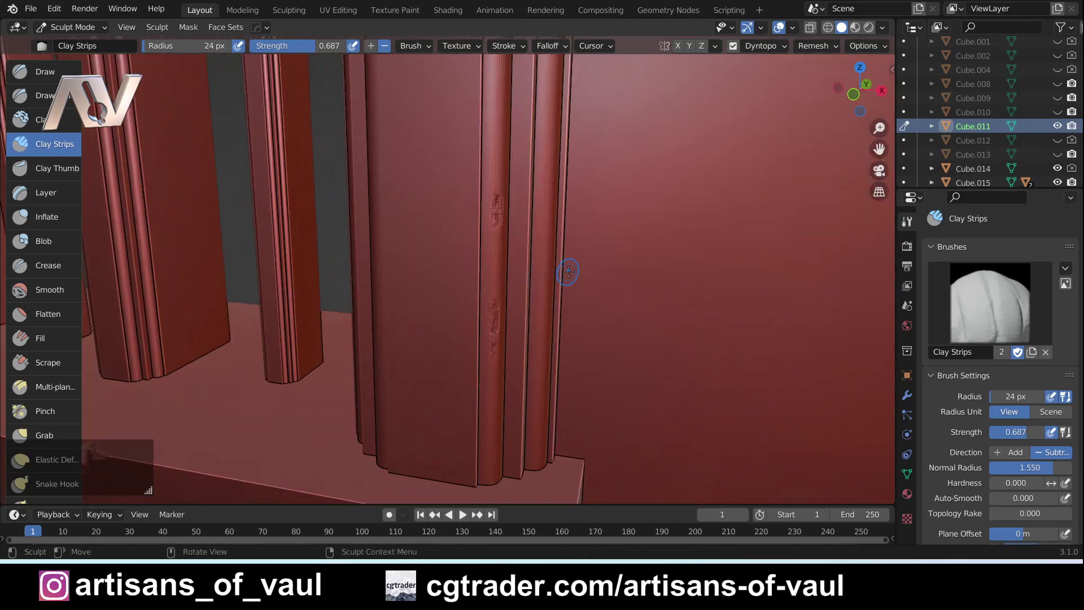
# Set the Clay Strips strength to 1.000 and punch a small round hole into the flat wall beside the window.
pyautogui.scroll(-1, 595, 277)
pyautogui.scroll(-3, 608, 271)
pyautogui.keyDown('shift'); pyautogui.moveTo(387, 249); pyautogui.dragTo(469, 334, button='middle'); pyautogui.keyUp('shift')
pyautogui.scroll(4, 499, 258)
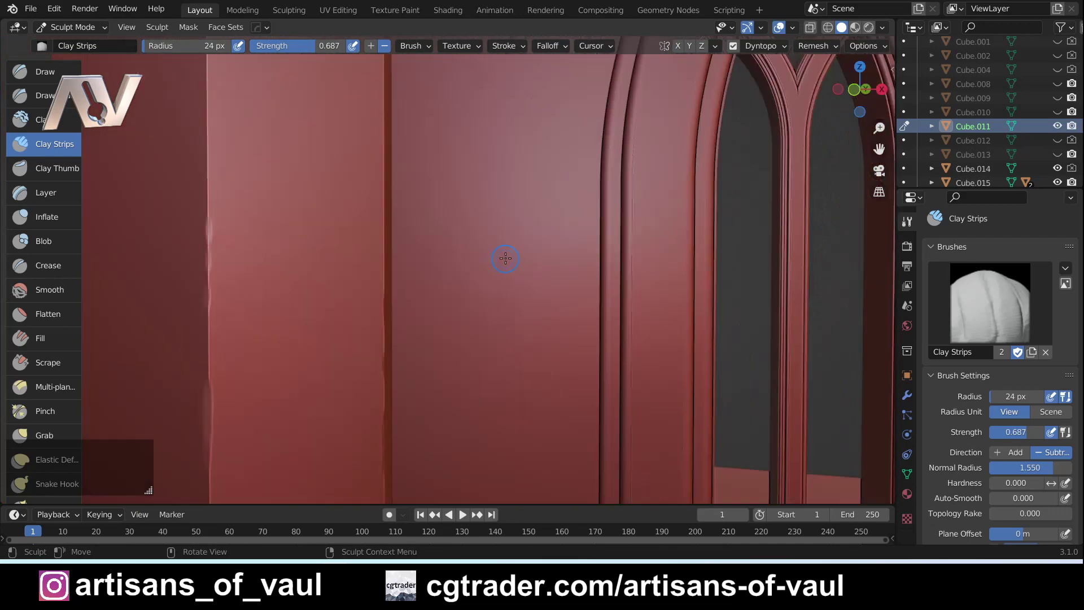
pyautogui.scroll(1, 505, 258)
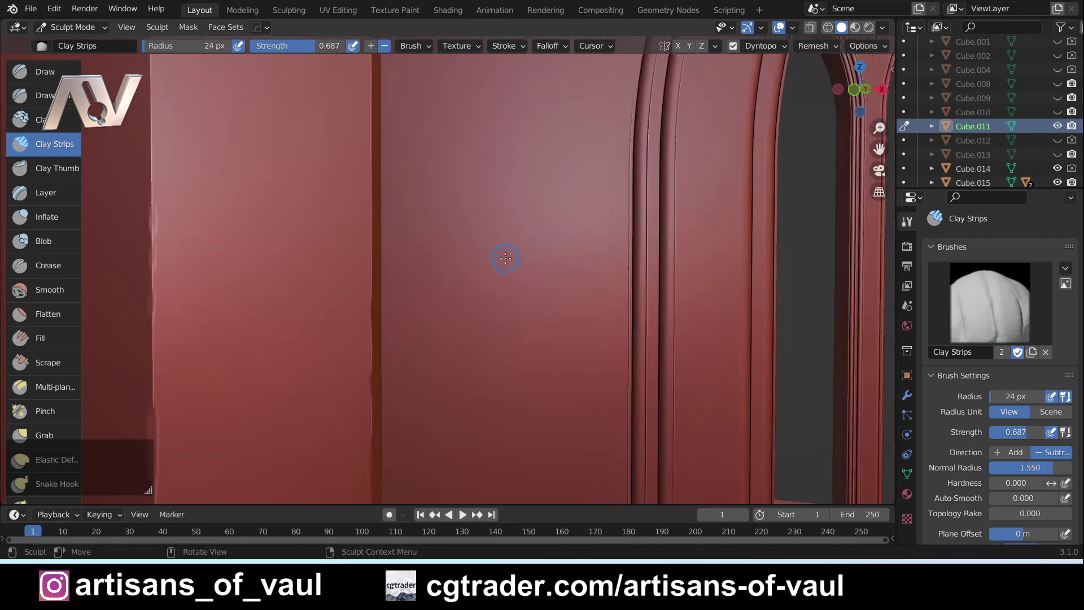
pyautogui.moveTo(318, 44); pyautogui.dragTo(379, 46)
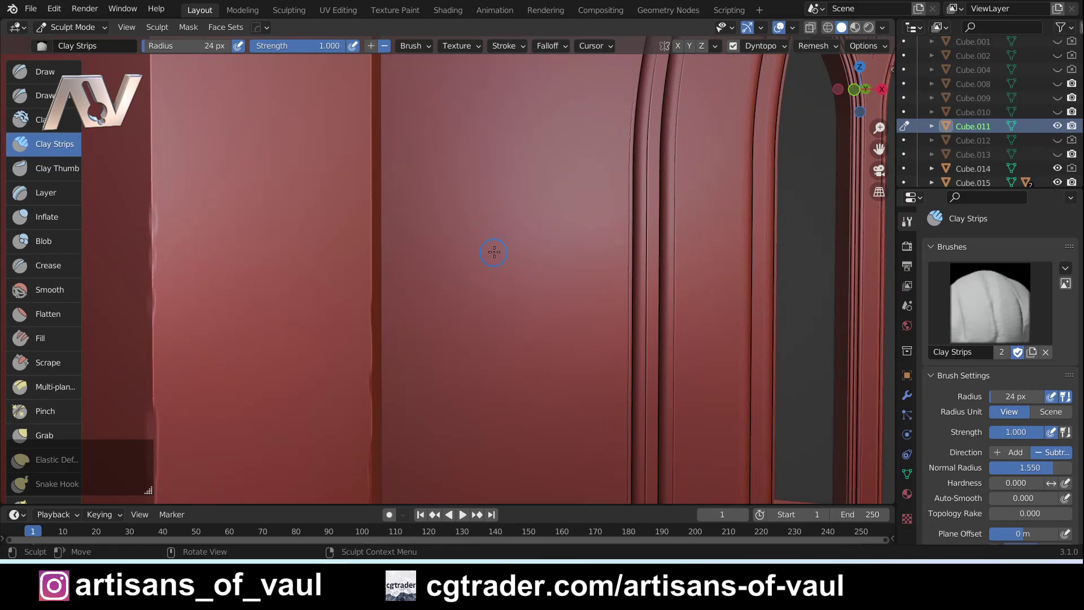
pyautogui.moveTo(506, 246); pyautogui.dragTo(515, 242, button='middle')
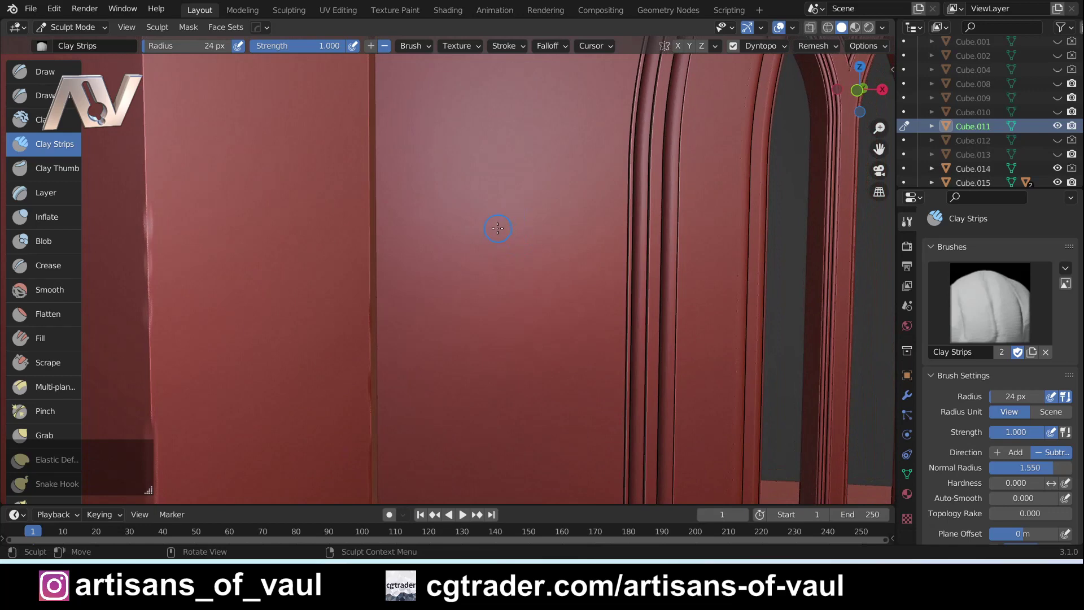
pyautogui.moveTo(506, 243)
pyautogui.mouseDown()
pyautogui.moveTo(502, 253)
pyautogui.moveTo(509, 245)
pyautogui.mouseUp()
pyautogui.moveTo(497, 218); pyautogui.dragTo(497, 218, button='middle')
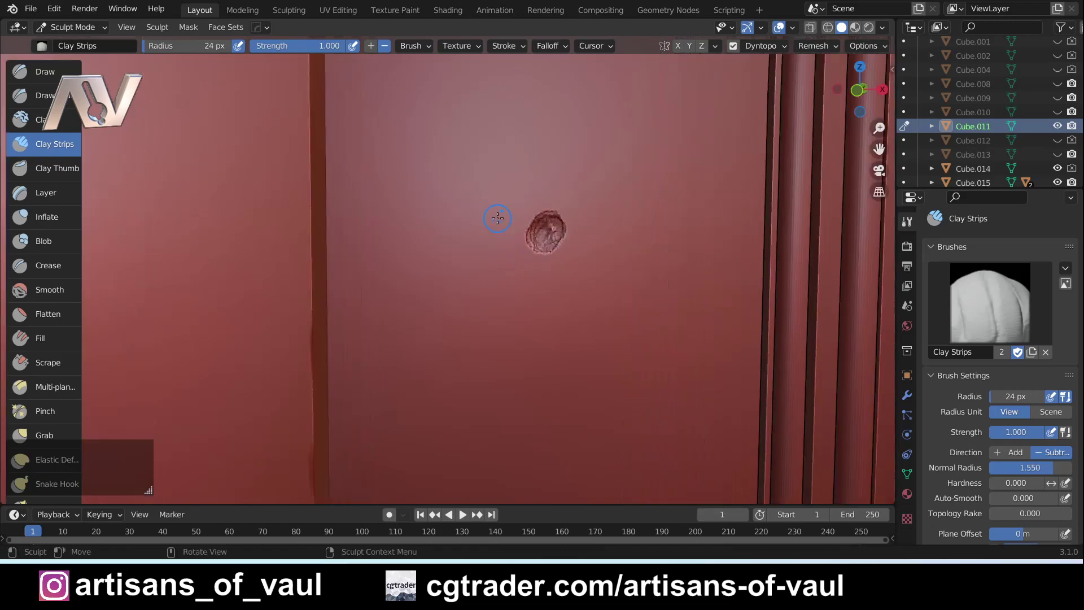
# Deepen the round wall hole with repeated Clay Strips strokes from slightly different angles.
pyautogui.moveTo(554, 224)
pyautogui.mouseDown()
pyautogui.moveTo(543, 223)
pyautogui.moveTo(543, 238)
pyautogui.moveTo(555, 231)
pyautogui.mouseUp()
pyautogui.moveTo(556, 230)
pyautogui.mouseDown(button='middle')
pyautogui.moveTo(494, 206)
pyautogui.moveTo(525, 233)
pyautogui.mouseUp(button='middle')
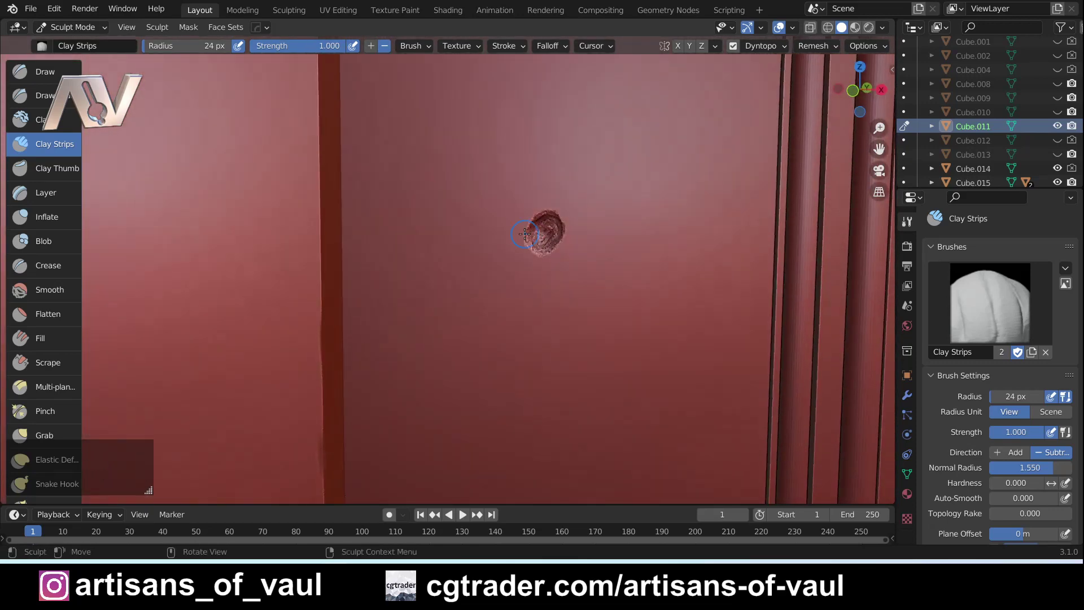
pyautogui.moveTo(539, 232); pyautogui.dragTo(548, 224)
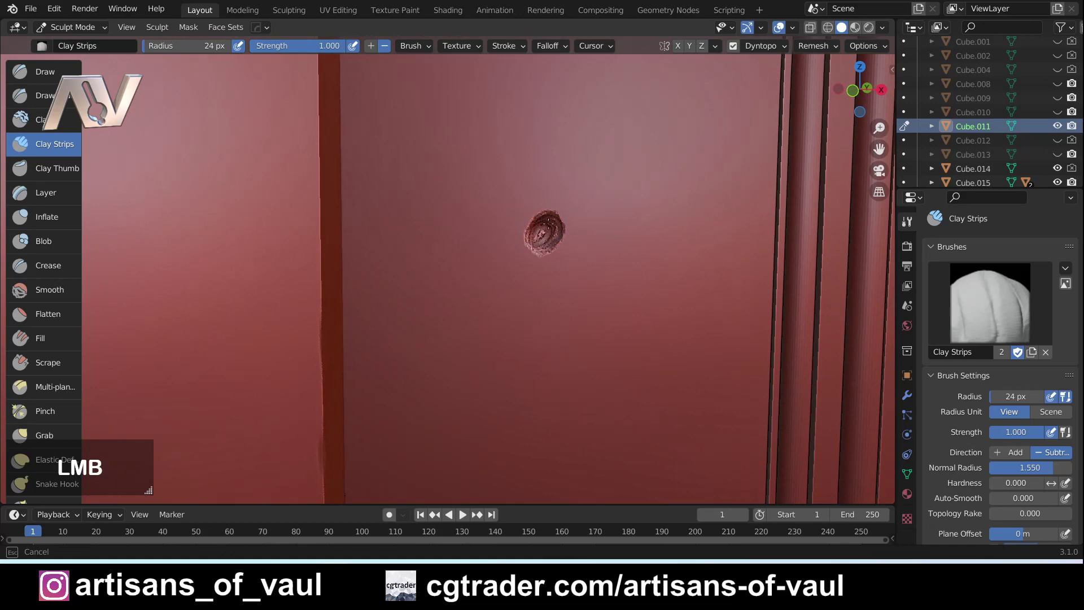
pyautogui.moveTo(557, 219); pyautogui.dragTo(540, 242)
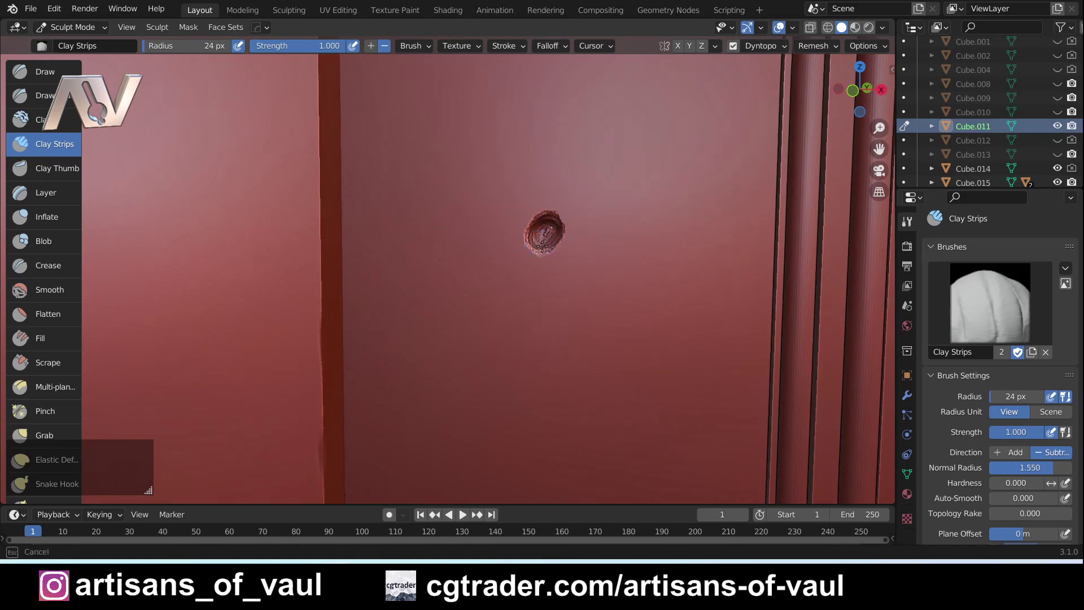
pyautogui.moveTo(565, 228)
pyautogui.mouseDown(button='middle')
pyautogui.moveTo(526, 229)
pyautogui.moveTo(562, 237)
pyautogui.mouseUp(button='middle')
pyautogui.moveTo(543, 232); pyautogui.dragTo(539, 237)
pyautogui.moveTo(531, 257); pyautogui.dragTo(529, 248, button='middle')
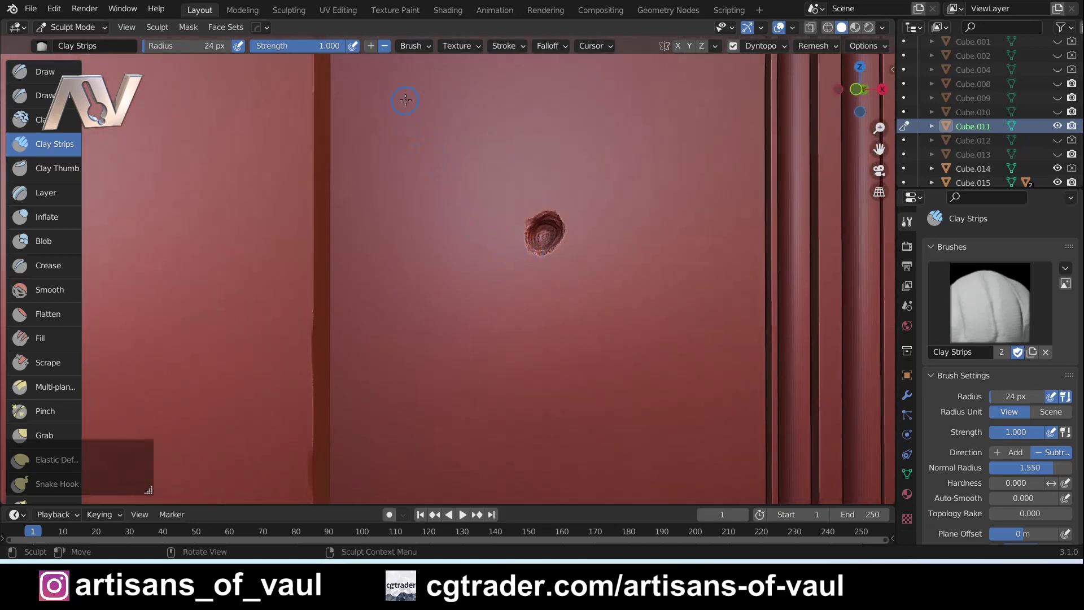
# Try a 98 px Clay Strips brush with short dabs and one long vertical stroke on the wall below the hole.
pyautogui.scroll(-1, 472, 146)
pyautogui.keyDown('shift'); pyautogui.moveTo(466, 184); pyautogui.dragTo(440, 225, button='middle'); pyautogui.keyUp('shift')
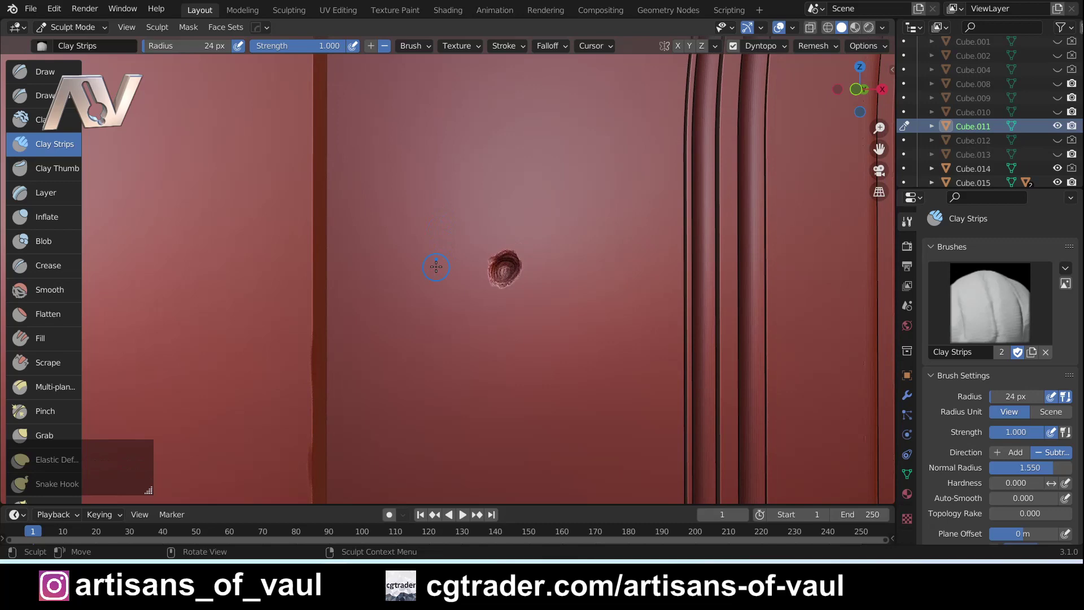
pyautogui.press('f')
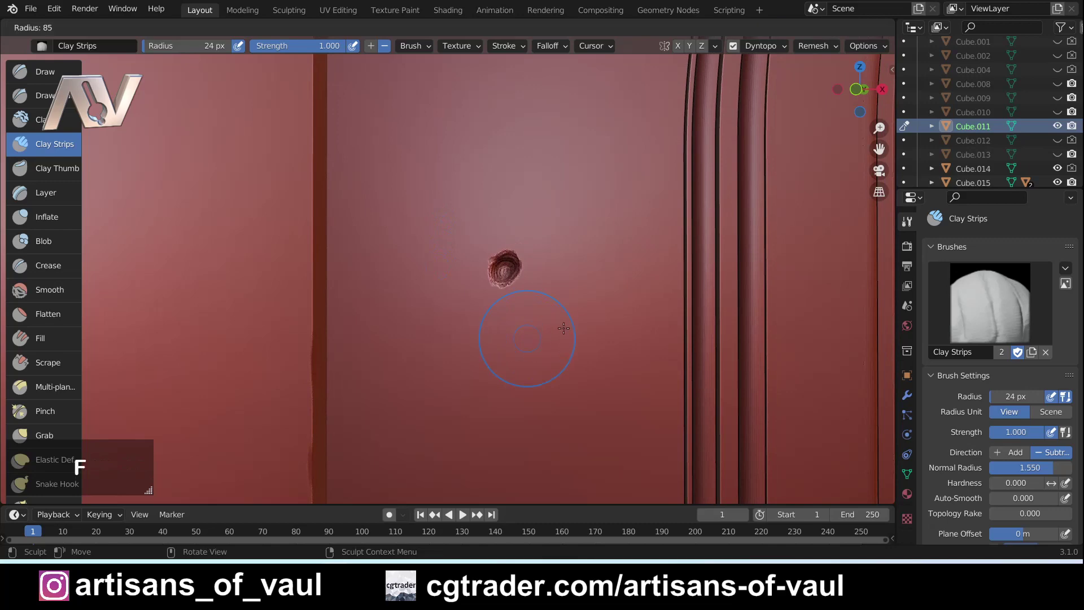
pyautogui.click(571, 329)
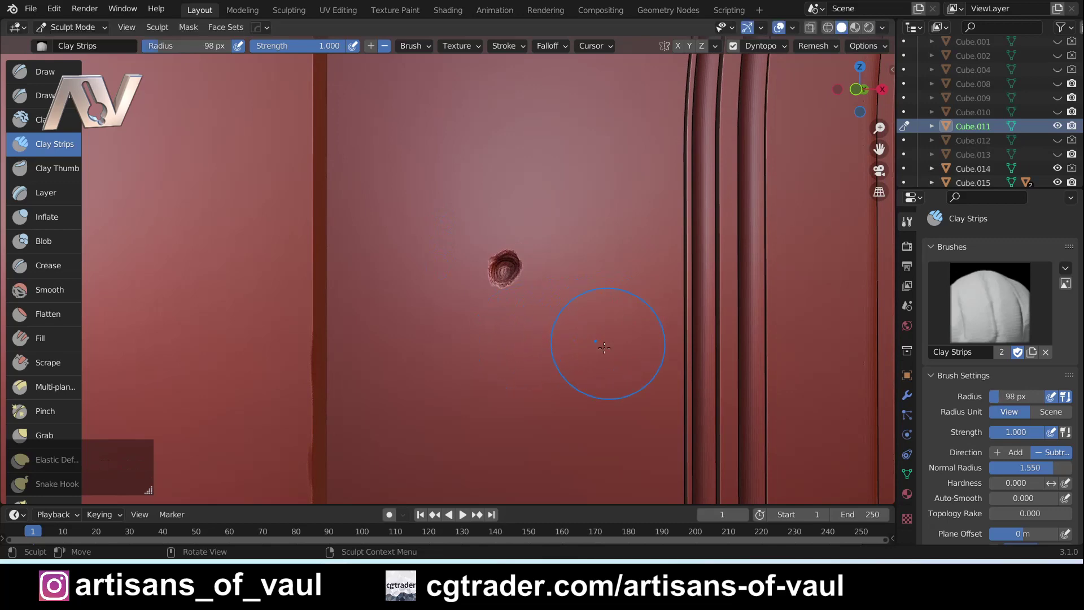
pyautogui.click(580, 366)
pyautogui.click(520, 370)
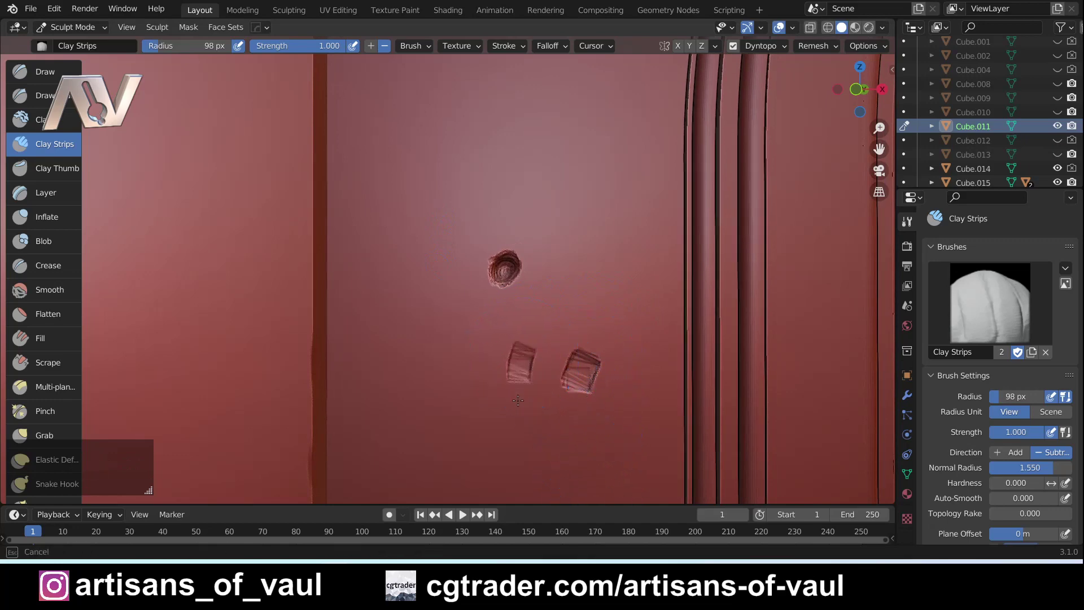
pyautogui.click(477, 352)
pyautogui.click(471, 374)
pyautogui.click(464, 401)
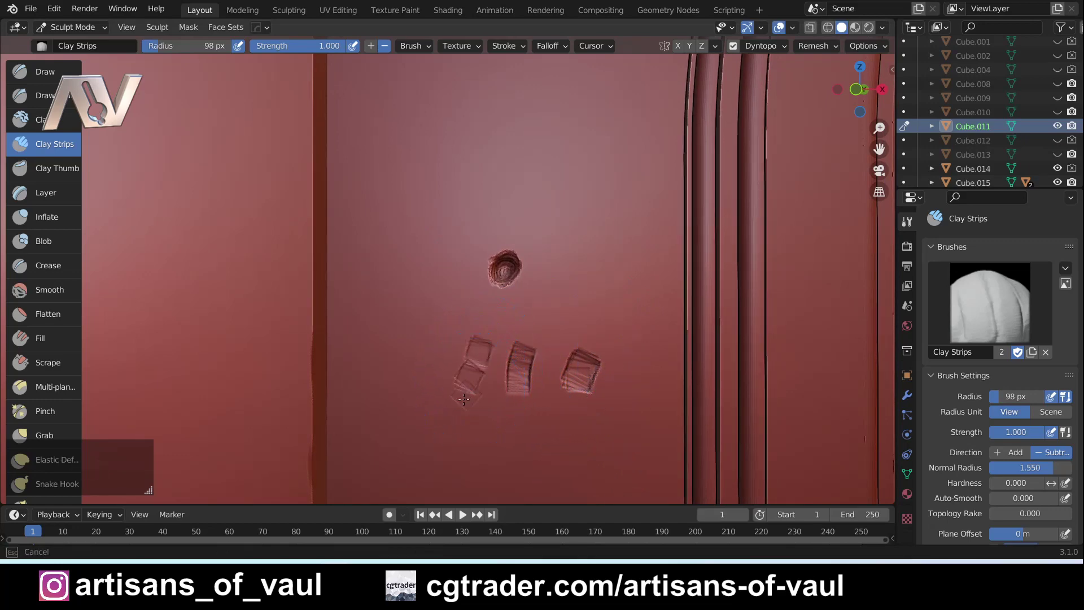
pyautogui.click(440, 386)
pyautogui.moveTo(416, 295); pyautogui.dragTo(416, 445)
pyautogui.click(453, 324)
pyautogui.click(450, 350)
pyautogui.click(475, 334)
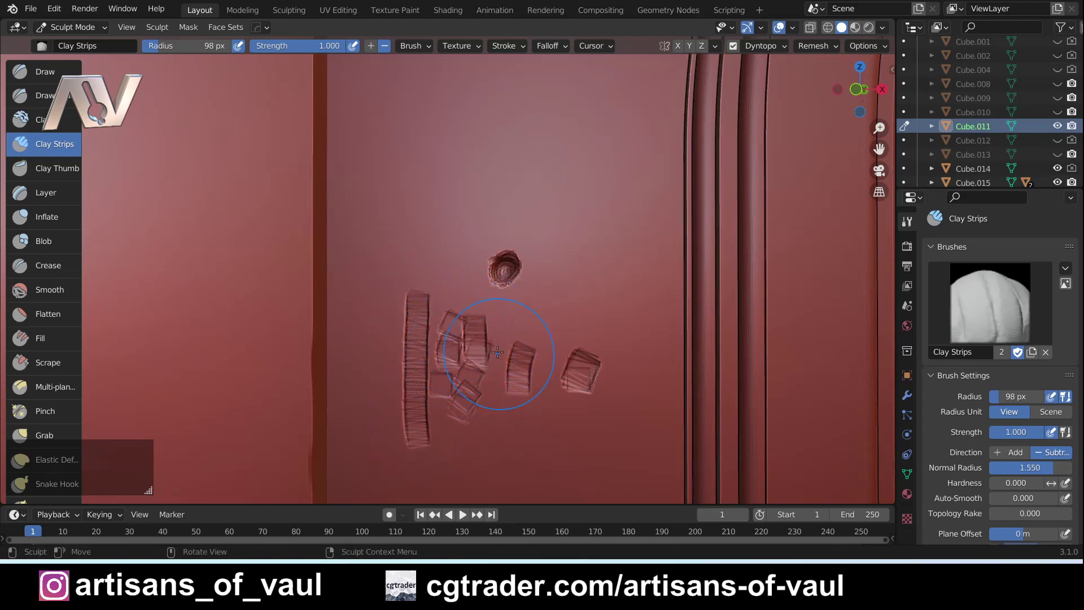
pyautogui.click(497, 361)
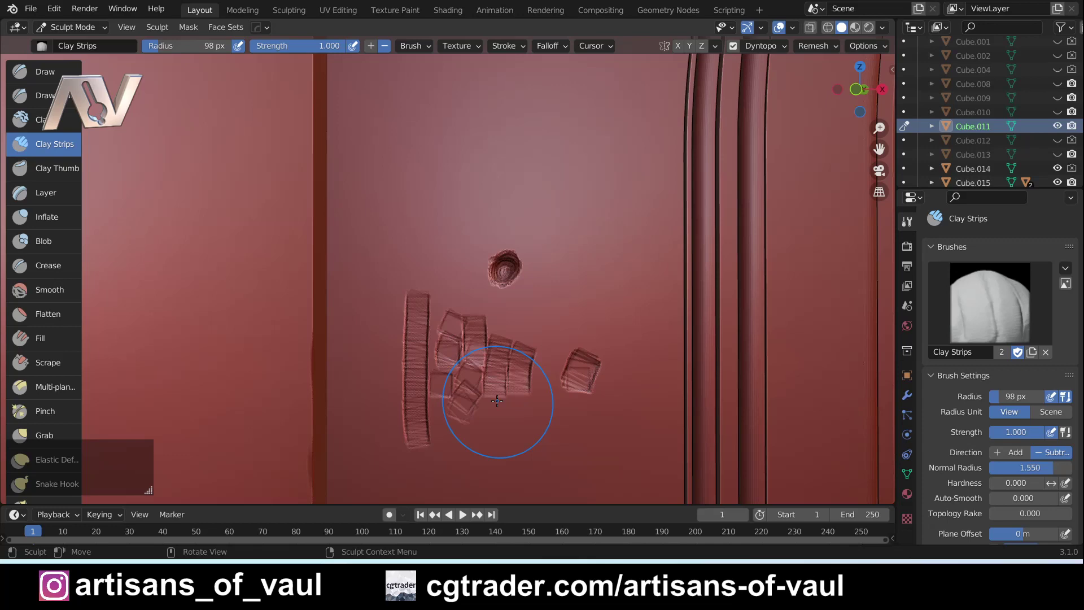
# Undo all the large-brush test strokes below the wall hole.
pyautogui.press('ctrl')
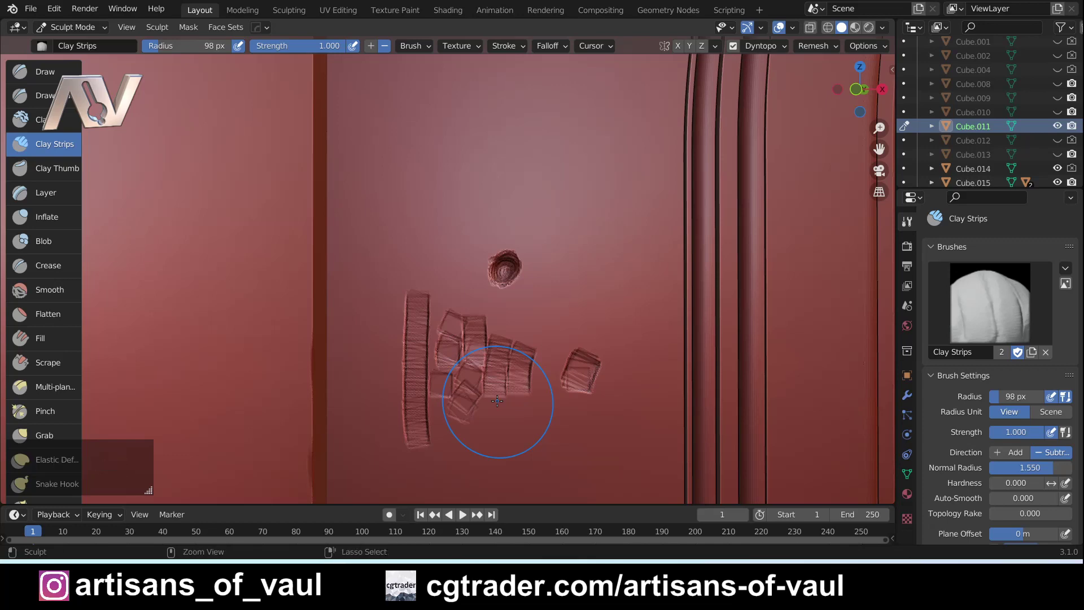
pyautogui.hotkey('ctrl', 'z')
pyautogui.hotkey('ctrl', 'z')
pyautogui.hotkey('ctrl', 'z')
pyautogui.hotkey('ctrl', 'z')
pyautogui.hotkey('ctrl', 'z')
pyautogui.hotkey('ctrl', 'z')
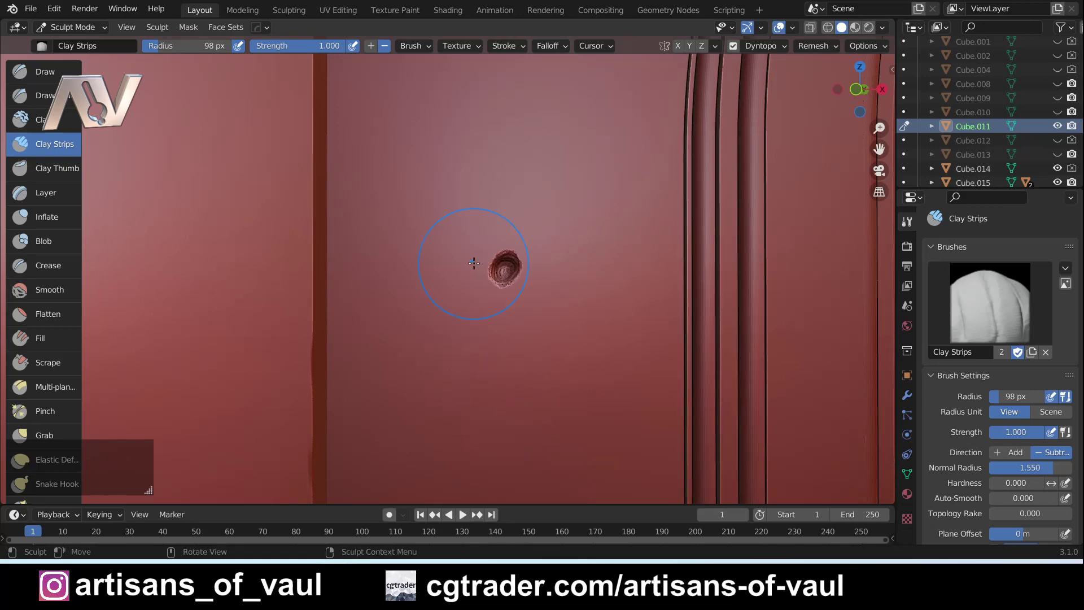
# Reduce the Clay Strips brush to a 35 px radius and 0.785 strength.
pyautogui.press('f')
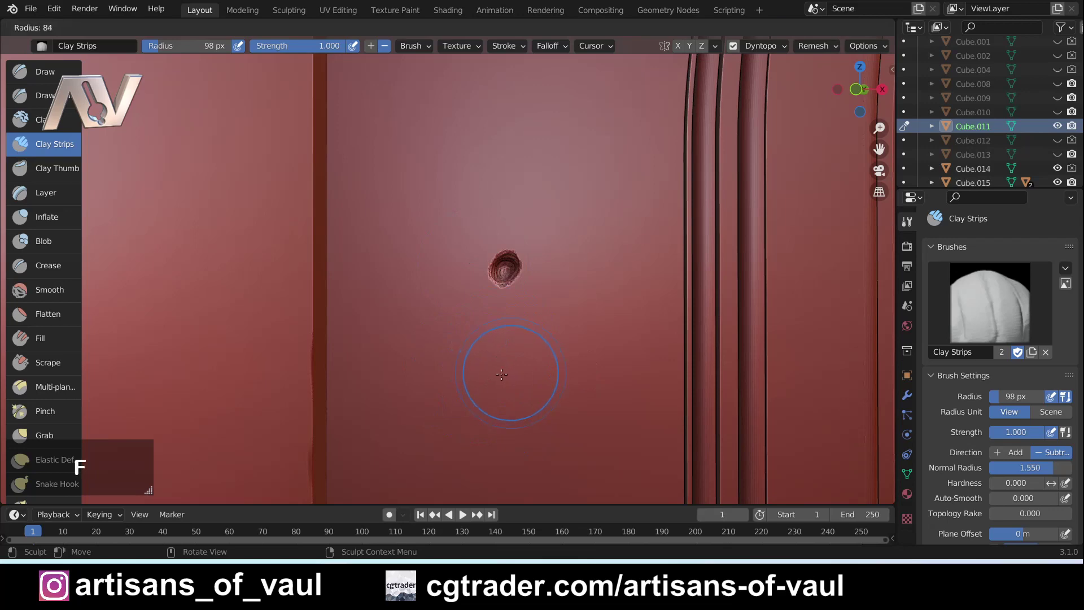
pyautogui.click(490, 374)
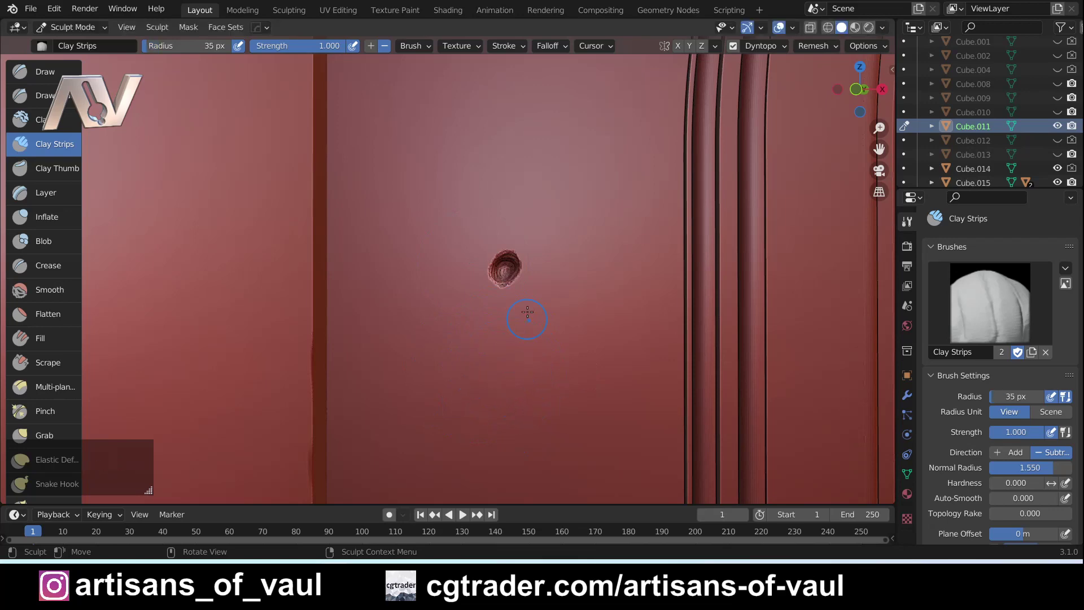
pyautogui.click(328, 48)
pyautogui.click(334, 58)
pyautogui.click(341, 42)
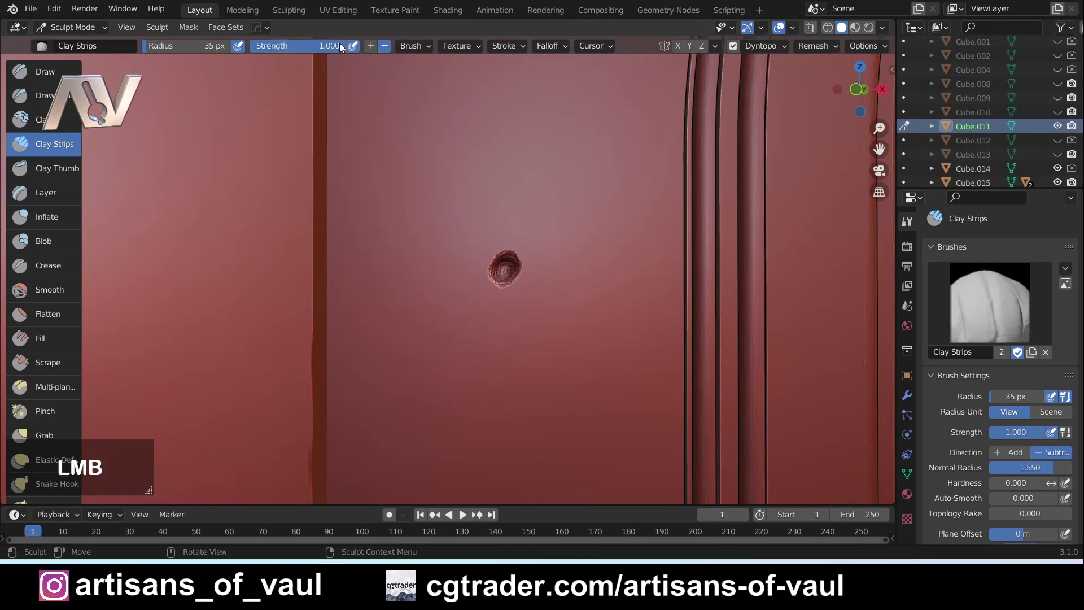
pyautogui.moveTo(329, 46); pyautogui.dragTo(321, 46)
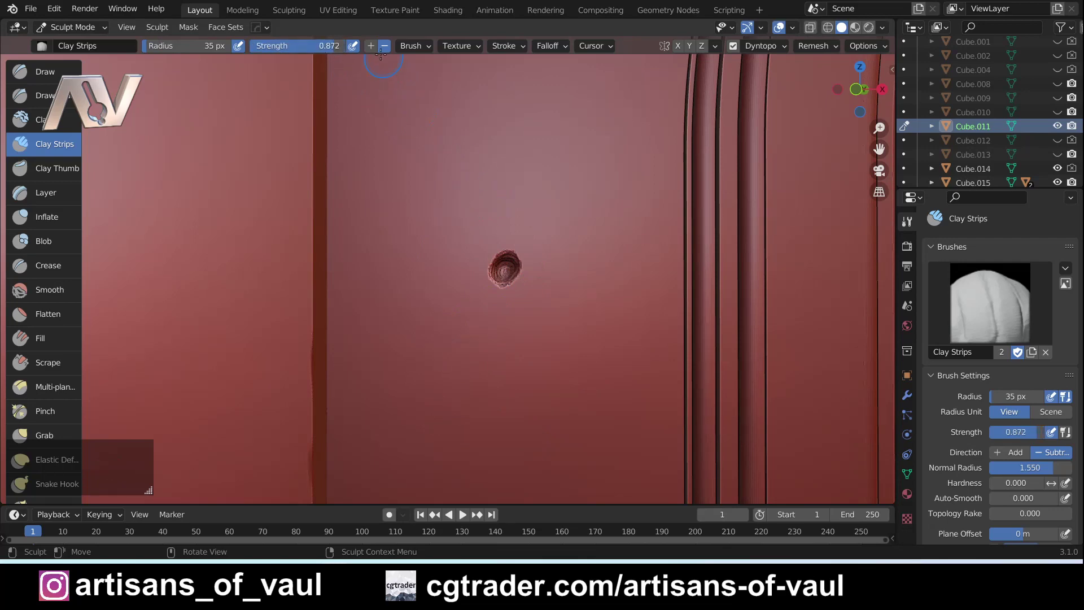
pyautogui.click(327, 48)
pyautogui.moveTo(320, 52); pyautogui.dragTo(314, 52)
# Carve around the wall hole's rim with Clay Strips to widen it into a rough, irregular crater.
pyautogui.moveTo(521, 261); pyautogui.dragTo(506, 247, button='middle')
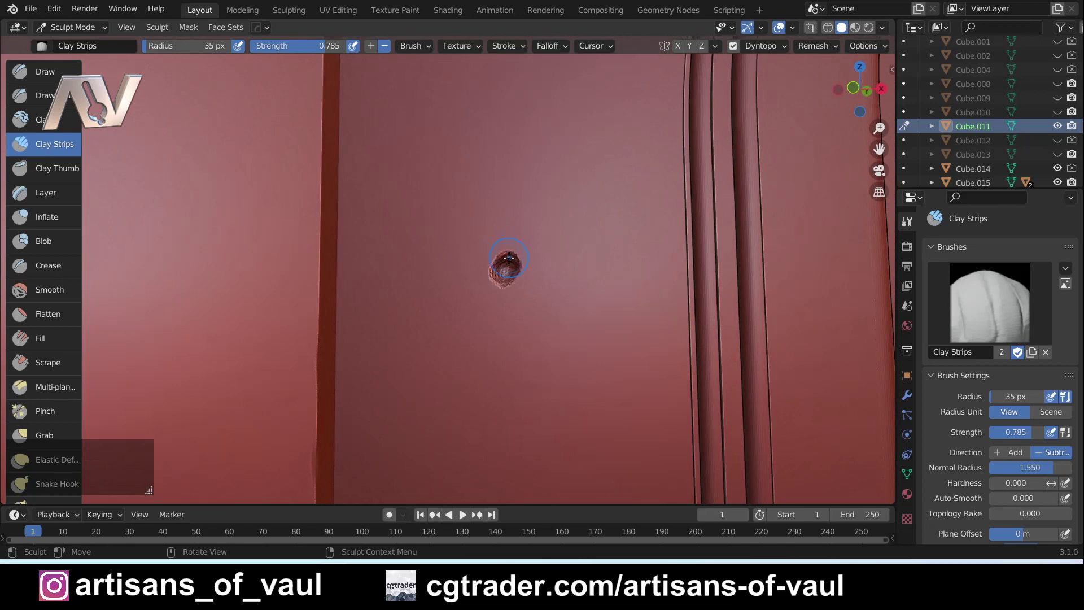
pyautogui.scroll(2, 508, 259)
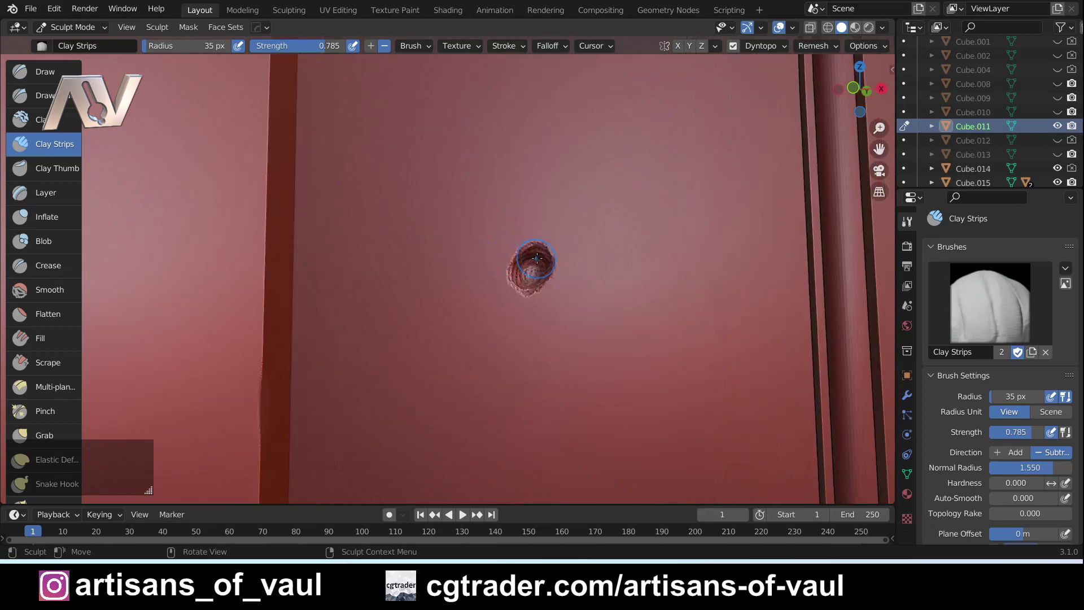
pyautogui.moveTo(542, 241)
pyautogui.mouseDown()
pyautogui.moveTo(527, 240)
pyautogui.moveTo(511, 276)
pyautogui.moveTo(525, 292)
pyautogui.mouseUp()
pyautogui.moveTo(511, 279)
pyautogui.mouseDown()
pyautogui.moveTo(530, 292)
pyautogui.moveTo(556, 263)
pyautogui.moveTo(549, 251)
pyautogui.mouseUp()
pyautogui.moveTo(545, 246); pyautogui.dragTo(552, 285)
pyautogui.moveTo(554, 287); pyautogui.dragTo(539, 295)
pyautogui.moveTo(537, 293)
pyautogui.mouseDown()
pyautogui.moveTo(506, 296)
pyautogui.moveTo(503, 278)
pyautogui.moveTo(511, 287)
pyautogui.moveTo(508, 277)
pyautogui.moveTo(524, 276)
pyautogui.moveTo(522, 261)
pyautogui.moveTo(507, 258)
pyautogui.moveTo(512, 296)
pyautogui.mouseUp()
pyautogui.moveTo(512, 297); pyautogui.dragTo(535, 289, button='middle')
pyautogui.moveTo(555, 268); pyautogui.dragTo(544, 285)
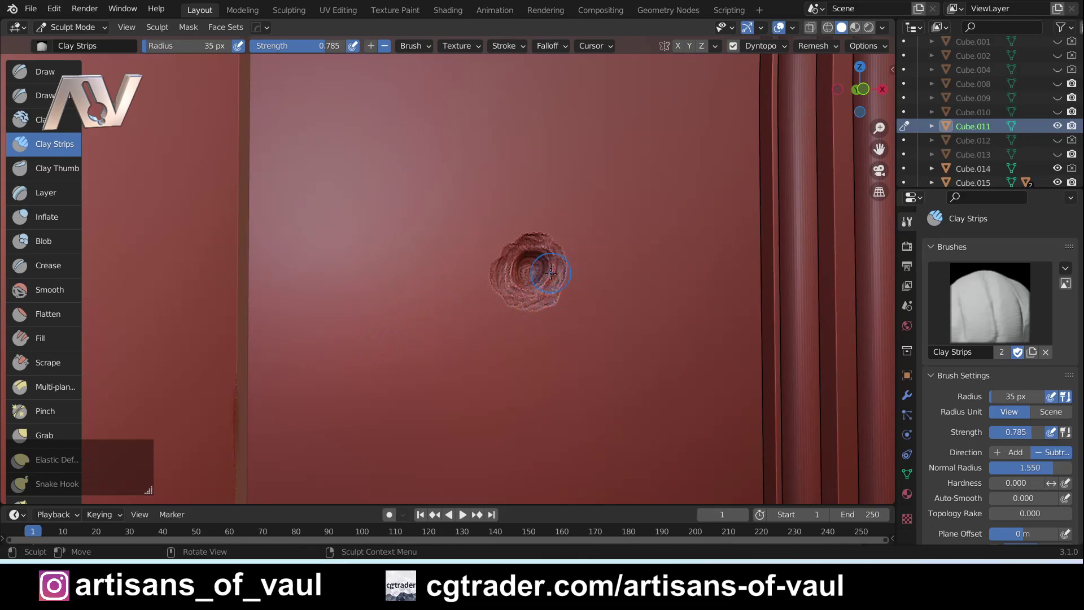
# Roughen the crater's inner upper and lower slopes with short Clay Strips strokes.
pyautogui.moveTo(534, 293)
pyautogui.mouseDown()
pyautogui.moveTo(548, 292)
pyautogui.moveTo(543, 301)
pyautogui.mouseUp()
pyautogui.moveTo(531, 299); pyautogui.dragTo(528, 298)
pyautogui.moveTo(543, 259)
pyautogui.mouseDown()
pyautogui.moveTo(514, 255)
pyautogui.moveTo(519, 243)
pyautogui.mouseUp()
pyautogui.moveTo(552, 247)
pyautogui.mouseDown()
pyautogui.moveTo(560, 277)
pyautogui.moveTo(514, 258)
pyautogui.moveTo(525, 270)
pyautogui.moveTo(531, 257)
pyautogui.mouseUp()
pyautogui.moveTo(537, 304)
pyautogui.mouseDown()
pyautogui.moveTo(530, 285)
pyautogui.moveTo(528, 294)
pyautogui.mouseUp()
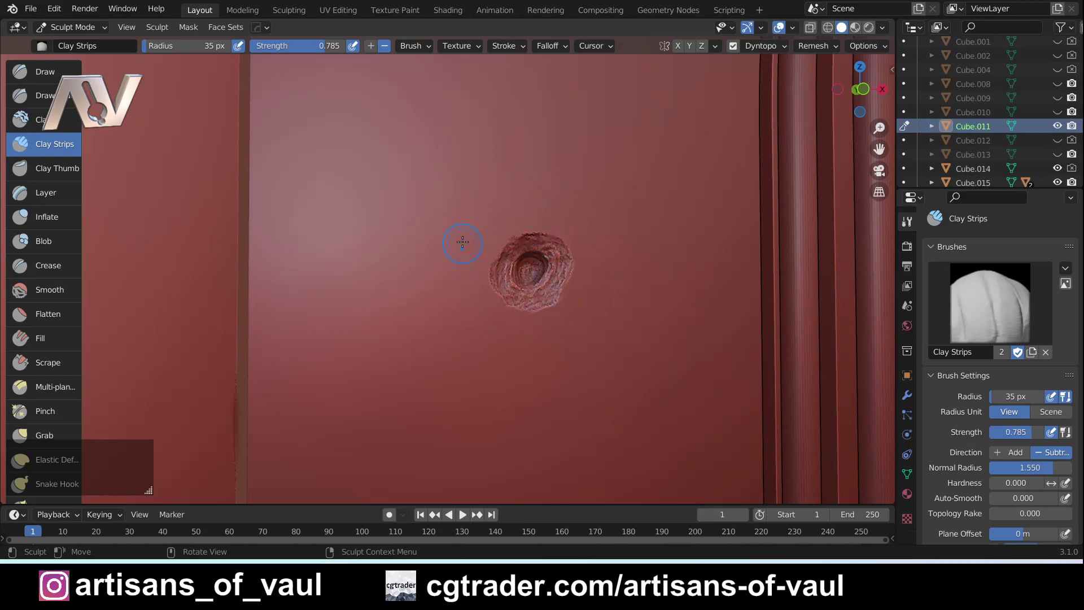
# Lower the Clay Strips strength to 0.605 and carve a jagged spike upward from the crater's upper rim.
pyautogui.moveTo(324, 48); pyautogui.dragTo(304, 46)
pyautogui.moveTo(532, 229)
pyautogui.mouseDown()
pyautogui.moveTo(524, 214)
pyautogui.moveTo(516, 242)
pyautogui.mouseUp()
pyautogui.moveTo(520, 223); pyautogui.dragTo(507, 241)
pyautogui.moveTo(506, 241)
pyautogui.mouseDown()
pyautogui.moveTo(515, 231)
pyautogui.moveTo(510, 239)
pyautogui.mouseUp()
pyautogui.moveTo(520, 226); pyautogui.dragTo(511, 241)
# Break up the crater's right rim and carve a jagged spike running off its lower right side.
pyautogui.moveTo(539, 231); pyautogui.dragTo(560, 248)
pyautogui.moveTo(565, 257)
pyautogui.mouseDown()
pyautogui.moveTo(568, 290)
pyautogui.moveTo(580, 283)
pyautogui.moveTo(572, 289)
pyautogui.mouseUp()
pyautogui.moveTo(569, 288)
pyautogui.mouseDown()
pyautogui.moveTo(561, 296)
pyautogui.moveTo(577, 297)
pyautogui.moveTo(565, 285)
pyautogui.mouseUp()
pyautogui.moveTo(569, 270); pyautogui.dragTo(562, 292, button='middle')
pyautogui.moveTo(563, 292)
pyautogui.mouseDown()
pyautogui.moveTo(586, 306)
pyautogui.moveTo(573, 298)
pyautogui.mouseUp()
# Extend the crater's damage toward the lower left and carve a small separate chip to its left.
pyautogui.moveTo(570, 285)
pyautogui.mouseDown(button='middle')
pyautogui.moveTo(510, 294)
pyautogui.moveTo(503, 280)
pyautogui.mouseUp(button='middle')
pyautogui.moveTo(515, 286)
pyautogui.mouseDown()
pyautogui.moveTo(513, 270)
pyautogui.moveTo(509, 282)
pyautogui.mouseUp()
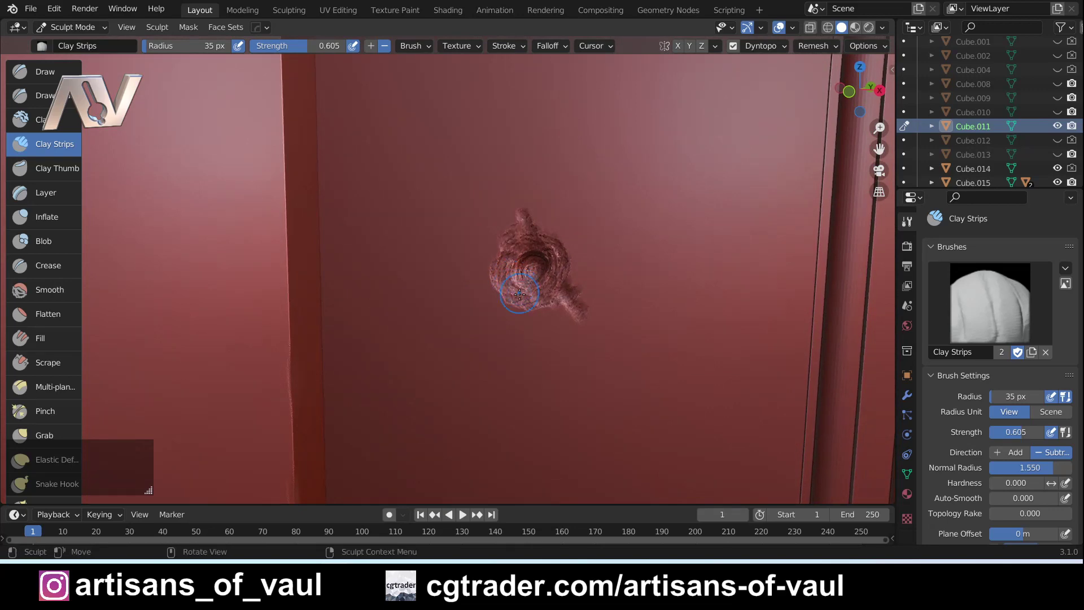
pyautogui.moveTo(519, 292); pyautogui.dragTo(501, 296, button='middle')
pyautogui.moveTo(500, 296)
pyautogui.mouseDown()
pyautogui.moveTo(503, 305)
pyautogui.moveTo(503, 295)
pyautogui.moveTo(487, 302)
pyautogui.moveTo(520, 271)
pyautogui.moveTo(543, 312)
pyautogui.moveTo(515, 309)
pyautogui.moveTo(556, 311)
pyautogui.moveTo(539, 312)
pyautogui.mouseUp()
pyautogui.moveTo(551, 302)
pyautogui.mouseDown(button='middle')
pyautogui.moveTo(589, 290)
pyautogui.moveTo(526, 309)
pyautogui.mouseUp(button='middle')
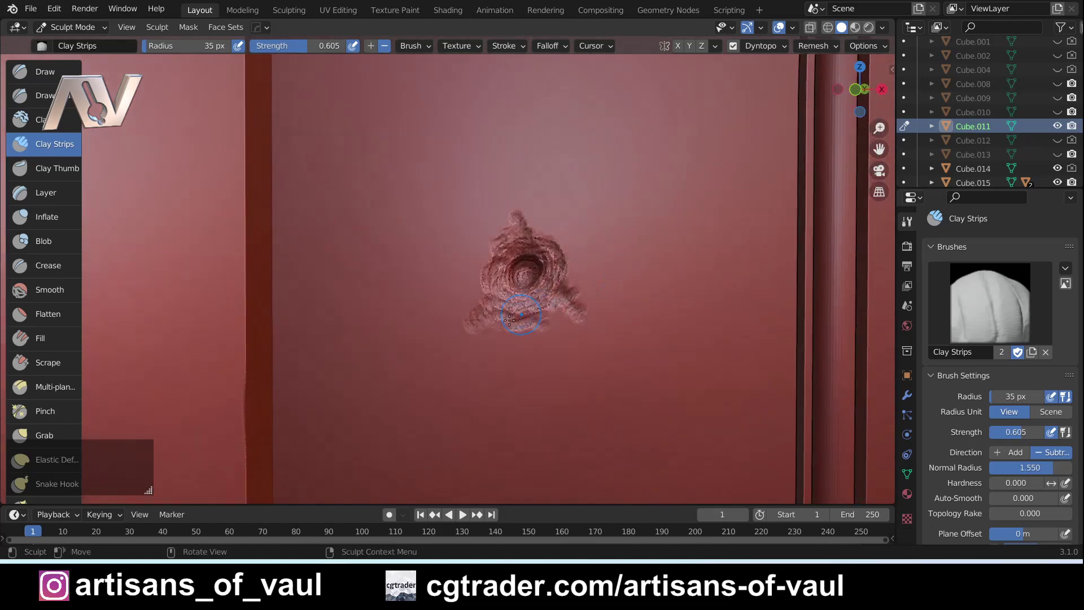
pyautogui.moveTo(485, 290)
pyautogui.mouseDown()
pyautogui.moveTo(484, 257)
pyautogui.moveTo(484, 268)
pyautogui.mouseUp()
pyautogui.moveTo(404, 271)
pyautogui.mouseDown()
pyautogui.moveTo(401, 250)
pyautogui.moveTo(398, 273)
pyautogui.moveTo(371, 251)
pyautogui.mouseUp()
# Carve a ragged diagonal gouge into the wall below the crater, near the window jamb just above the sill.
pyautogui.moveTo(355, 255)
pyautogui.mouseDown(button='middle')
pyautogui.moveTo(592, 368)
pyautogui.moveTo(501, 293)
pyautogui.moveTo(478, 253)
pyautogui.moveTo(494, 231)
pyautogui.mouseUp(button='middle')
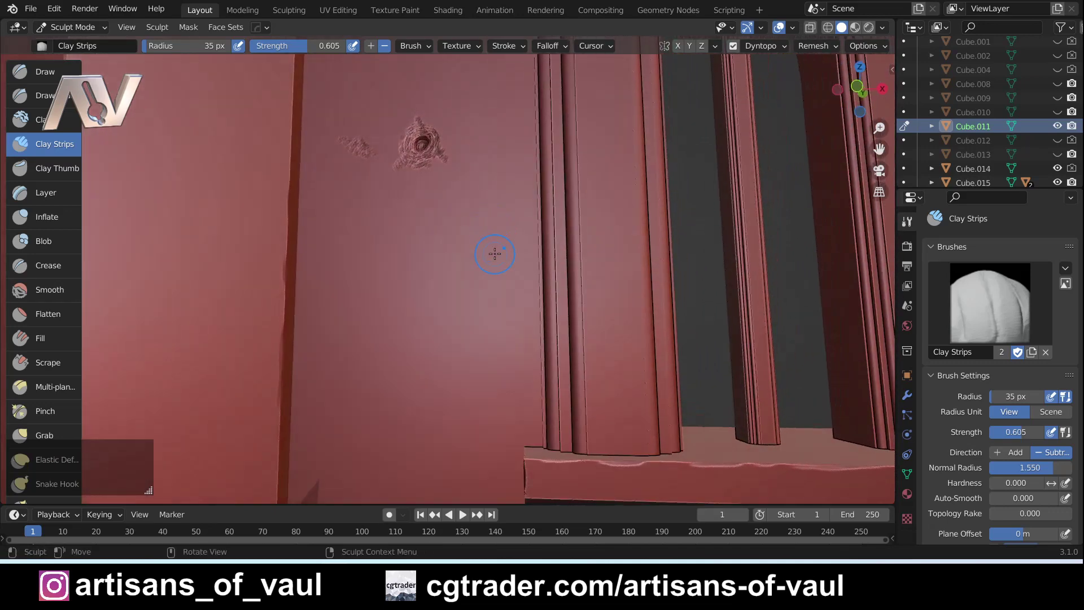
pyautogui.moveTo(491, 328)
pyautogui.mouseDown()
pyautogui.moveTo(473, 370)
pyautogui.moveTo(455, 364)
pyautogui.moveTo(473, 340)
pyautogui.moveTo(455, 370)
pyautogui.moveTo(467, 372)
pyautogui.moveTo(455, 355)
pyautogui.moveTo(443, 383)
pyautogui.moveTo(453, 389)
pyautogui.moveTo(476, 343)
pyautogui.moveTo(493, 349)
pyautogui.moveTo(454, 390)
pyautogui.moveTo(470, 356)
pyautogui.moveTo(455, 385)
pyautogui.mouseUp()
pyautogui.moveTo(477, 339); pyautogui.dragTo(467, 375)
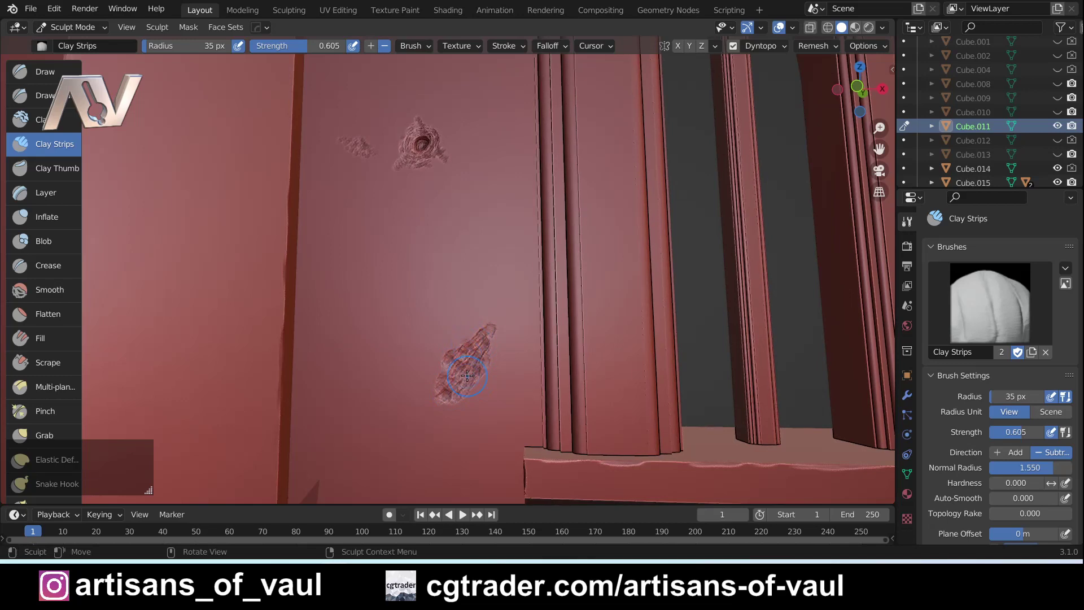
pyautogui.keyDown('shift'); pyautogui.moveTo(467, 375); pyautogui.dragTo(540, 339, button='middle'); pyautogui.keyUp('shift')
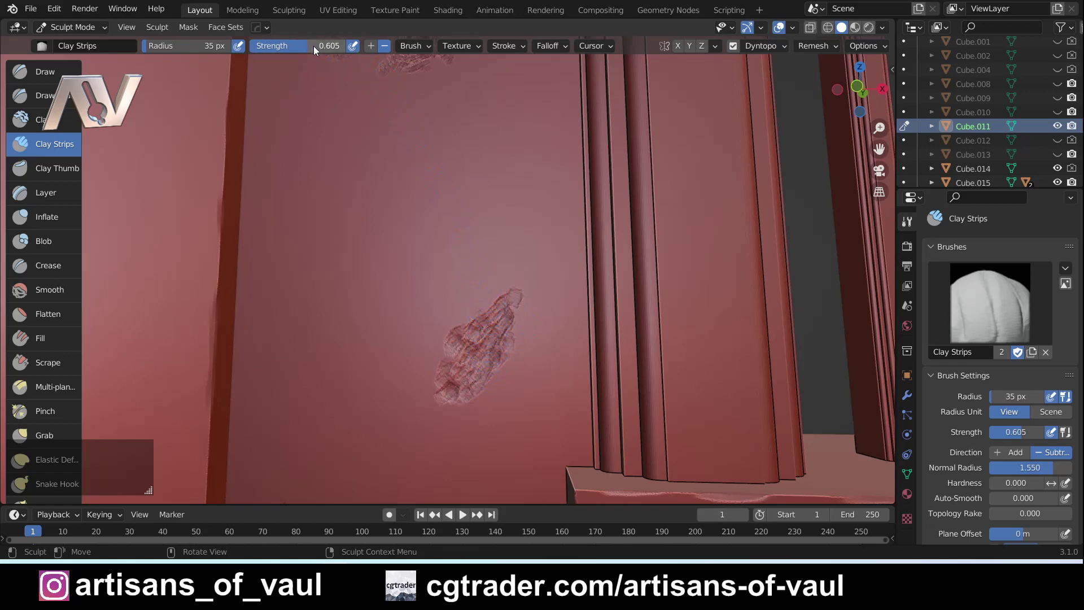
# Widen the gouge's lower right side with Clay Strips, first at strength 0.814 and finally at 0.599.
pyautogui.moveTo(312, 43); pyautogui.dragTo(324, 45)
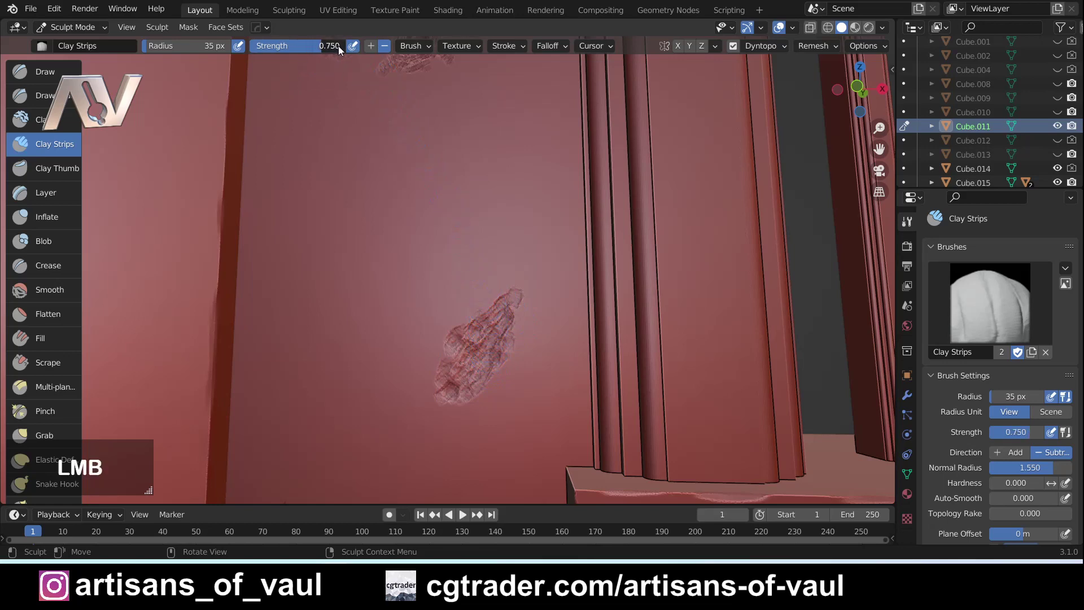
pyautogui.moveTo(498, 368)
pyautogui.mouseDown()
pyautogui.moveTo(481, 386)
pyautogui.moveTo(490, 407)
pyautogui.moveTo(486, 386)
pyautogui.moveTo(496, 403)
pyautogui.moveTo(507, 344)
pyautogui.mouseUp()
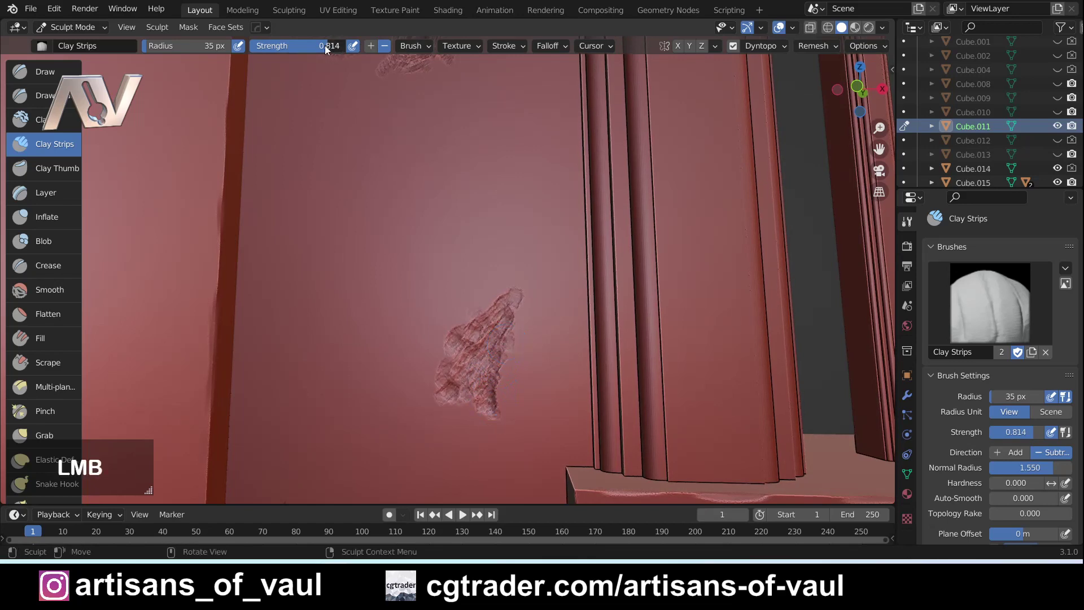
pyautogui.moveTo(296, 41); pyautogui.dragTo(268, 40)
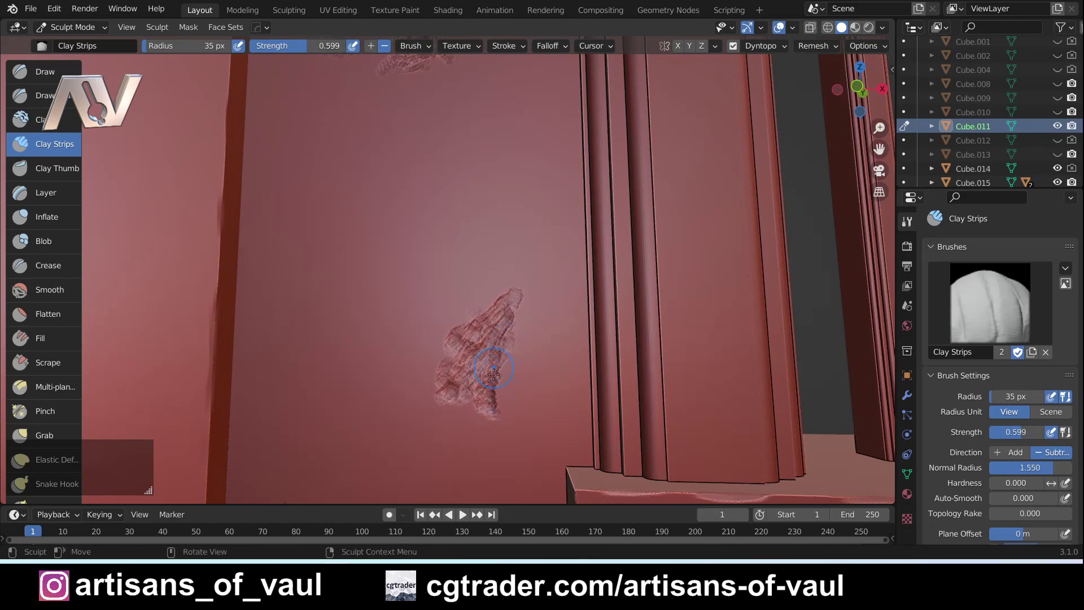
pyautogui.moveTo(502, 379)
pyautogui.mouseDown()
pyautogui.moveTo(492, 408)
pyautogui.moveTo(508, 398)
pyautogui.mouseUp()
# Broaden and roughen the gouge's narrow upper tip with short Clay Strips strokes spreading to both sides.
pyautogui.moveTo(517, 299)
pyautogui.mouseDown()
pyautogui.moveTo(525, 305)
pyautogui.moveTo(520, 293)
pyautogui.mouseUp()
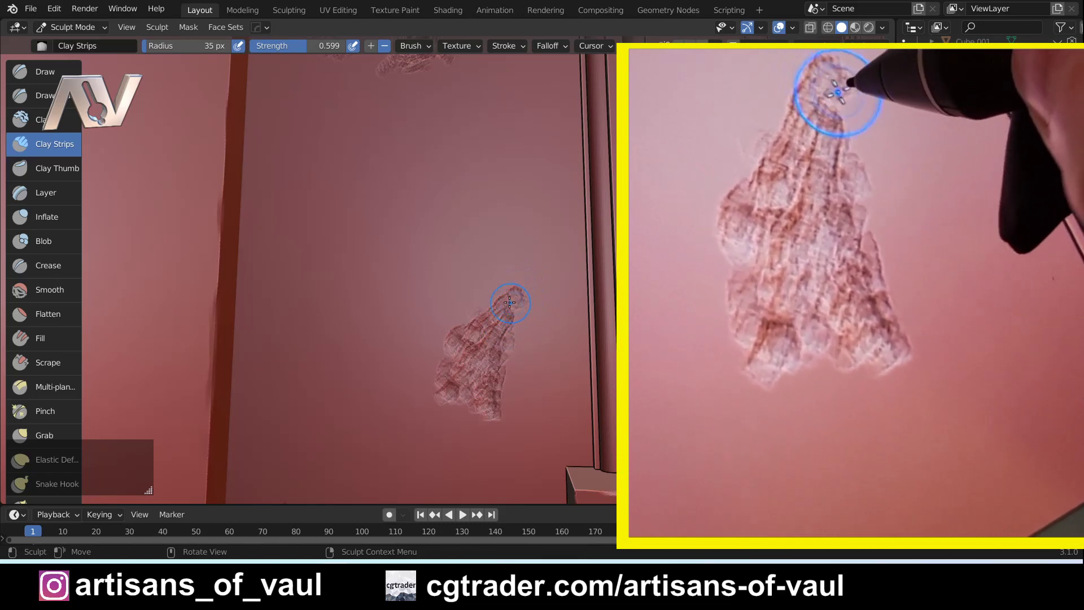
pyautogui.moveTo(514, 295); pyautogui.dragTo(526, 314)
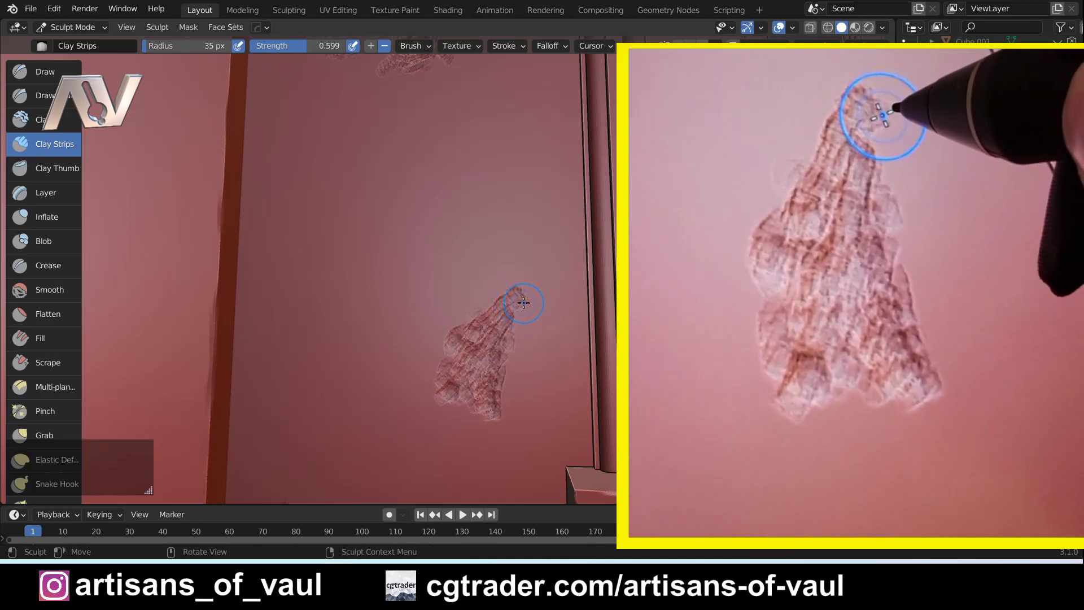
pyautogui.moveTo(516, 304)
pyautogui.mouseDown()
pyautogui.moveTo(518, 320)
pyautogui.moveTo(508, 290)
pyautogui.mouseUp()
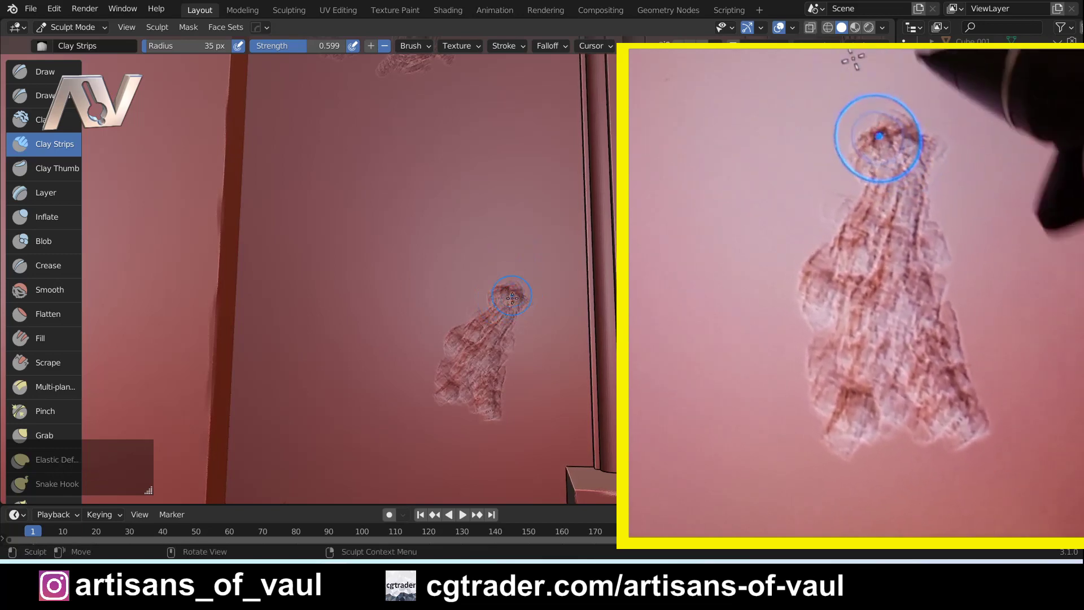
pyautogui.moveTo(511, 290); pyautogui.dragTo(509, 290)
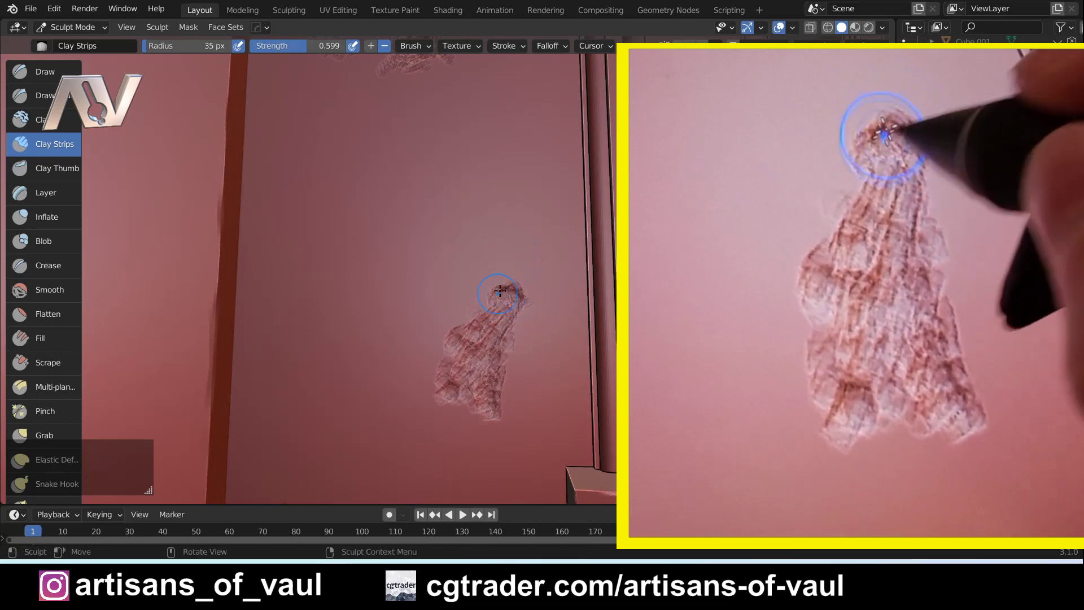
pyautogui.moveTo(509, 291)
pyautogui.mouseDown()
pyautogui.moveTo(525, 287)
pyautogui.moveTo(510, 300)
pyautogui.mouseUp()
pyautogui.moveTo(511, 289)
pyautogui.mouseDown()
pyautogui.moveTo(509, 299)
pyautogui.moveTo(505, 289)
pyautogui.moveTo(524, 297)
pyautogui.mouseUp()
pyautogui.moveTo(522, 288); pyautogui.dragTo(531, 292)
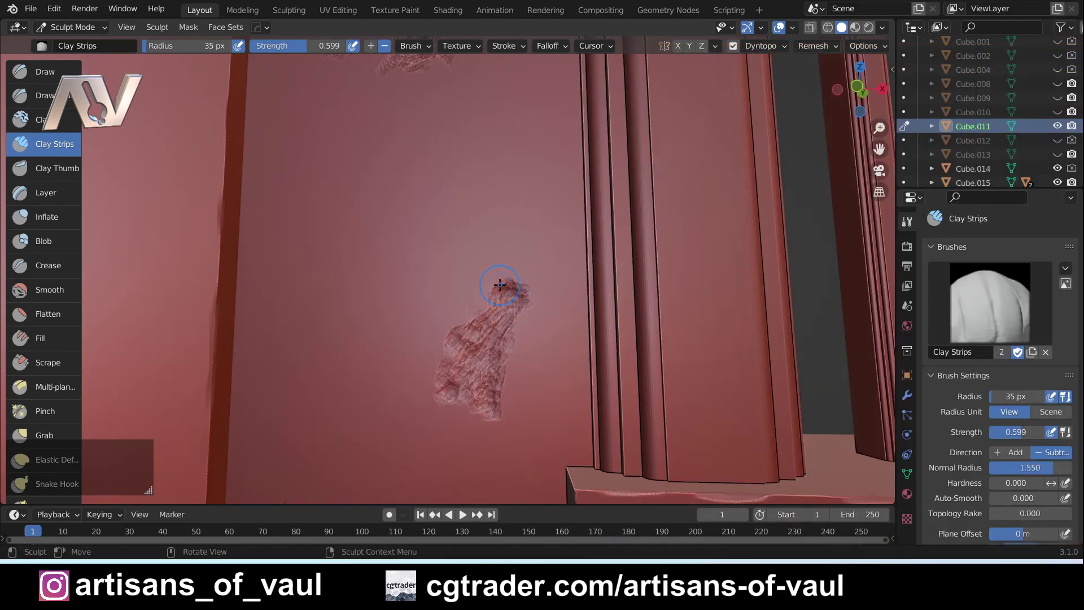
# Switch sculpting to the pillar beside the window wall and enable Dyntopo on it.
pyautogui.scroll(-1, 500, 284)
pyautogui.moveTo(534, 274); pyautogui.dragTo(480, 287, button='middle')
pyautogui.scroll(2, 443, 282)
pyautogui.scroll(-1, 443, 282)
pyautogui.scroll(-2, 471, 281)
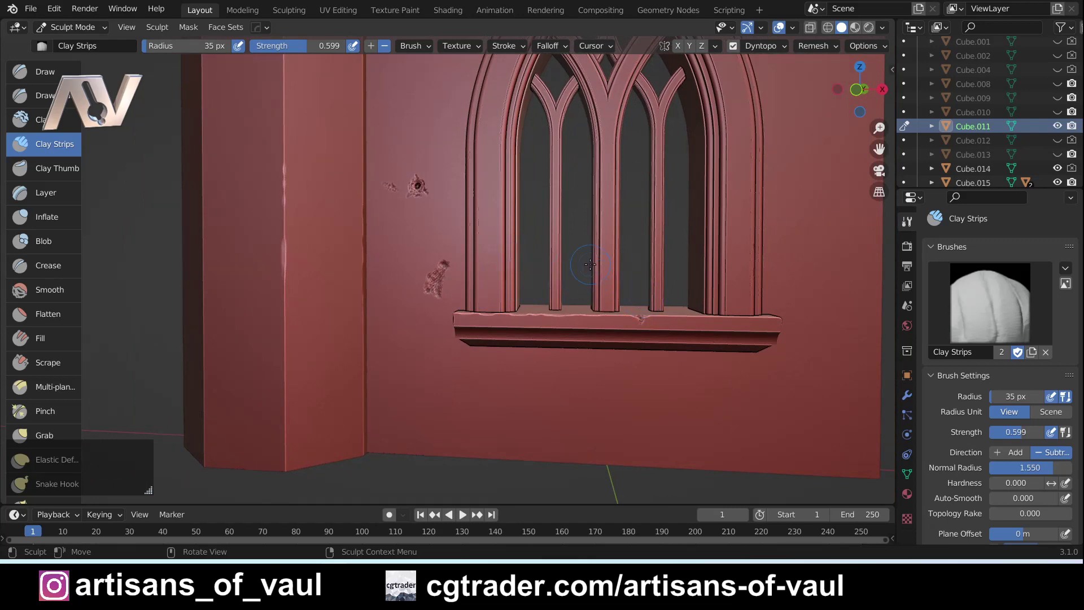
pyautogui.keyDown('shift'); pyautogui.moveTo(537, 250); pyautogui.dragTo(399, 275, button='middle'); pyautogui.keyUp('shift')
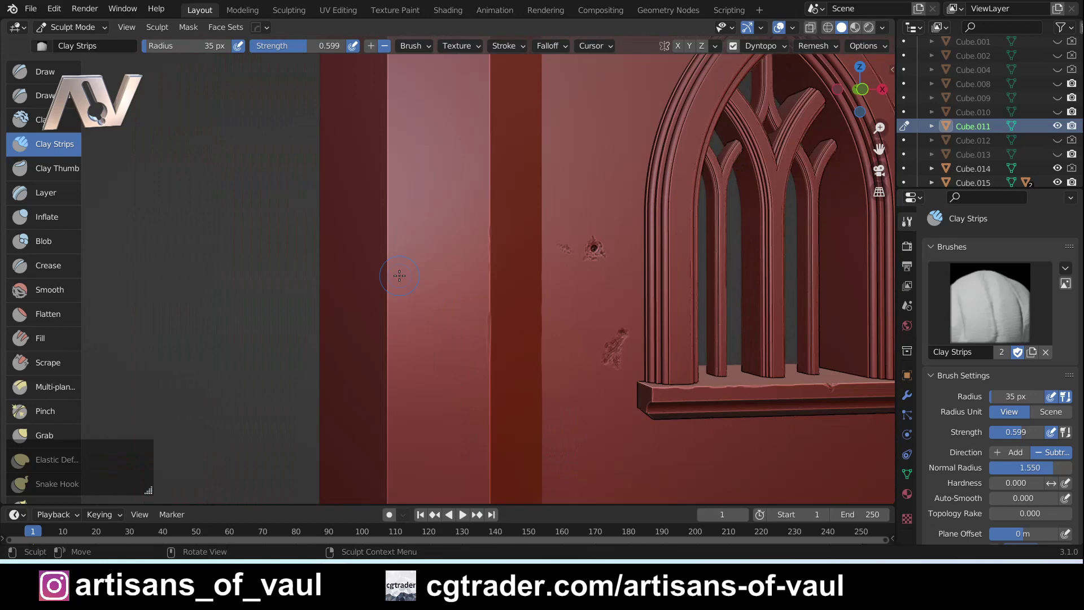
pyautogui.moveTo(379, 276)
pyautogui.mouseDown(button='middle')
pyautogui.moveTo(414, 271)
pyautogui.moveTo(449, 291)
pyautogui.mouseUp(button='middle')
pyautogui.hotkey('alt', 'q')
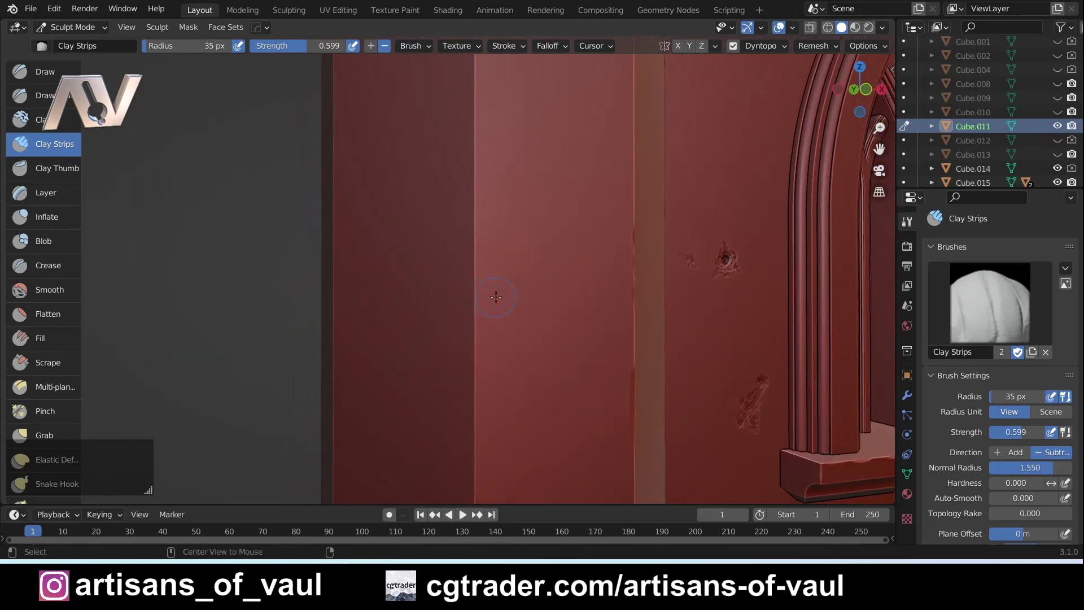
pyautogui.click(735, 50)
pyautogui.click(702, 68)
pyautogui.click(767, 44)
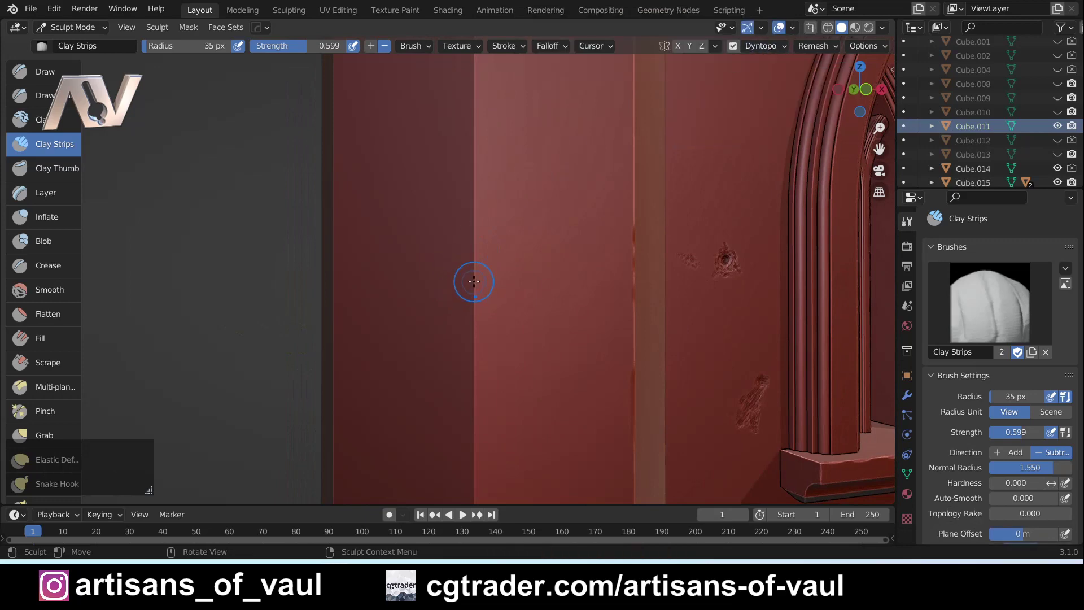
# Carve a long vertical chip into the pillar's front corner edge at about the height of the wall damage.
pyautogui.click(474, 315)
pyautogui.moveTo(474, 315)
pyautogui.mouseDown()
pyautogui.moveTo(474, 375)
pyautogui.moveTo(464, 314)
pyautogui.moveTo(473, 350)
pyautogui.moveTo(477, 310)
pyautogui.moveTo(470, 367)
pyautogui.moveTo(476, 310)
pyautogui.mouseUp()
pyautogui.moveTo(468, 350)
pyautogui.mouseDown()
pyautogui.moveTo(473, 317)
pyautogui.moveTo(477, 359)
pyautogui.moveTo(471, 303)
pyautogui.moveTo(477, 341)
pyautogui.mouseUp()
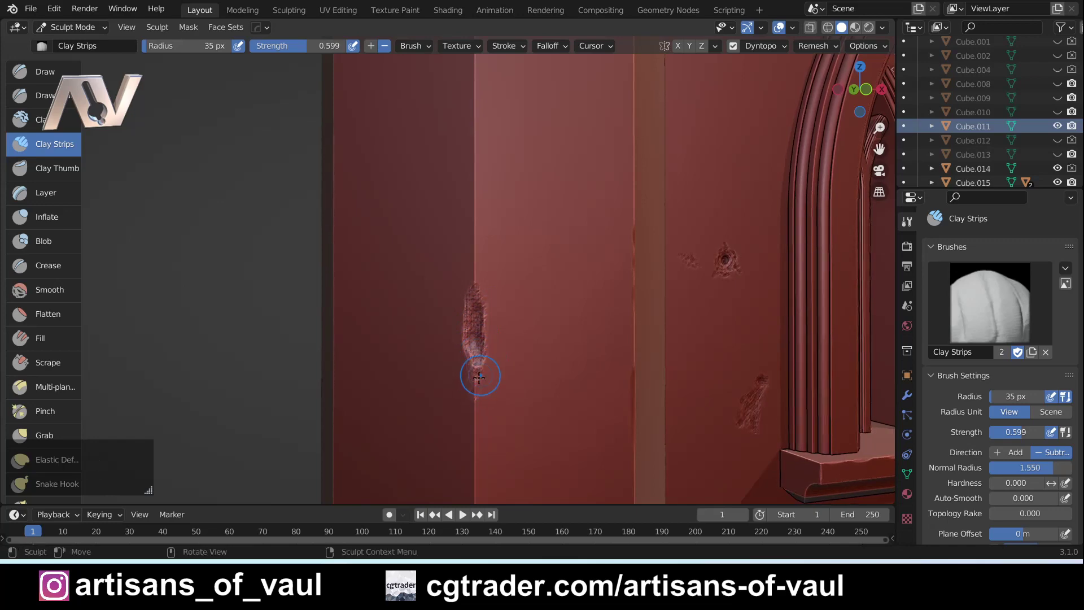
pyautogui.moveTo(481, 367); pyautogui.dragTo(475, 356)
pyautogui.moveTo(481, 295); pyautogui.dragTo(477, 281)
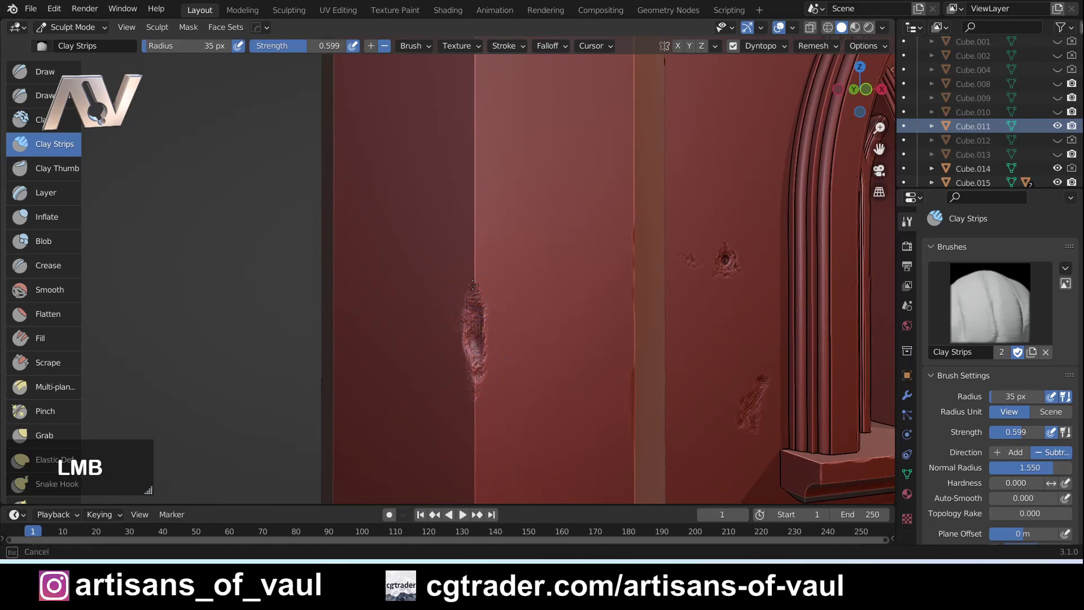
# Roughen the chip's right rim and carve a diagonal branch from its lower end across the pillar's front face.
pyautogui.moveTo(498, 327); pyautogui.dragTo(495, 307)
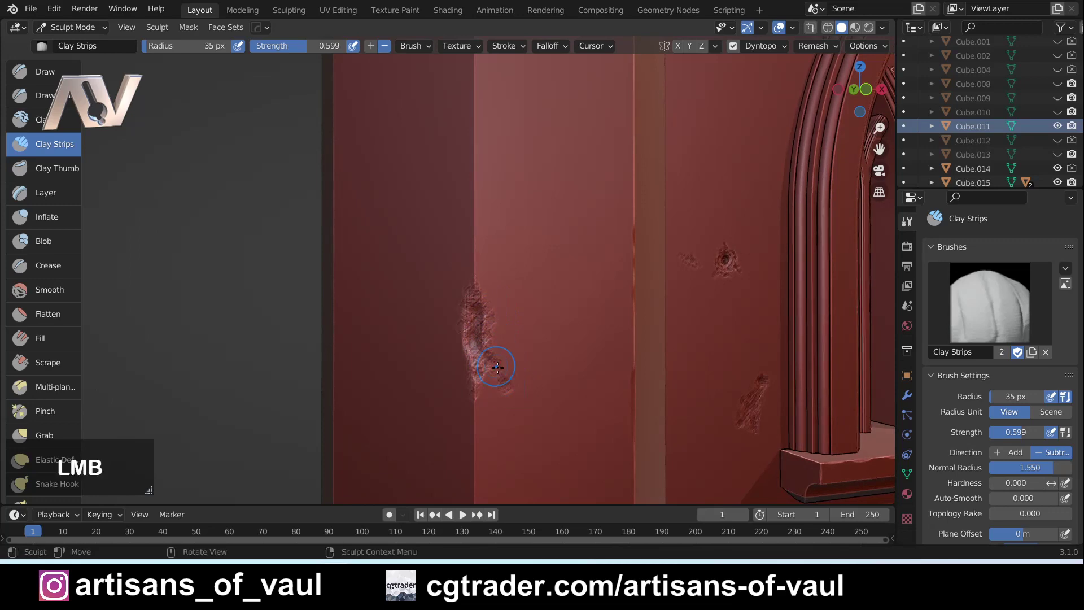
pyautogui.moveTo(505, 382); pyautogui.dragTo(529, 391)
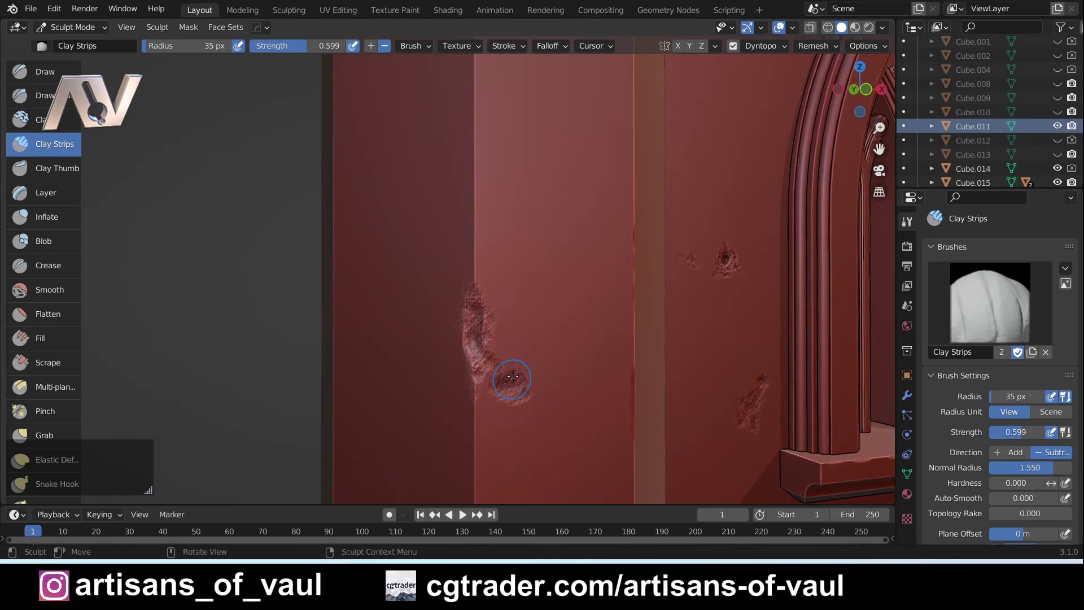
pyautogui.moveTo(512, 379)
pyautogui.mouseDown()
pyautogui.moveTo(520, 368)
pyautogui.moveTo(519, 385)
pyautogui.moveTo(496, 378)
pyautogui.moveTo(513, 368)
pyautogui.moveTo(492, 345)
pyautogui.moveTo(537, 398)
pyautogui.mouseUp()
pyautogui.scroll(-3, 550, 384)
pyautogui.moveTo(557, 372)
pyautogui.mouseDown(button='middle')
pyautogui.moveTo(497, 339)
pyautogui.moveTo(511, 337)
pyautogui.moveTo(458, 347)
pyautogui.moveTo(443, 317)
pyautogui.mouseUp(button='middle')
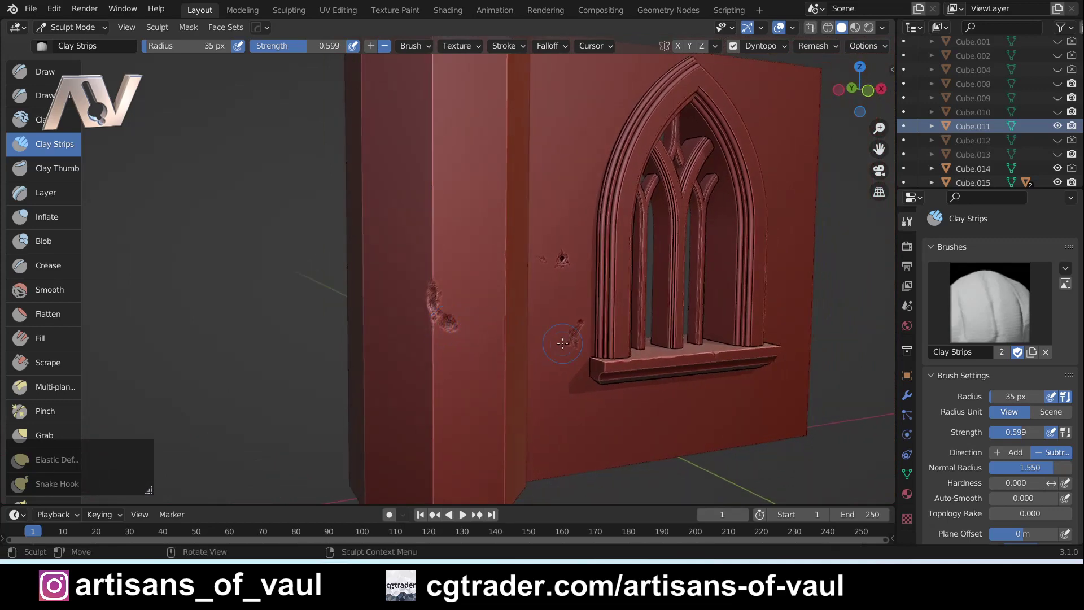
pyautogui.scroll(3, 461, 326)
pyautogui.moveTo(480, 368)
pyautogui.mouseDown(button='middle')
pyautogui.moveTo(557, 368)
pyautogui.moveTo(315, 361)
pyautogui.moveTo(557, 370)
pyautogui.moveTo(467, 381)
pyautogui.mouseUp(button='middle')
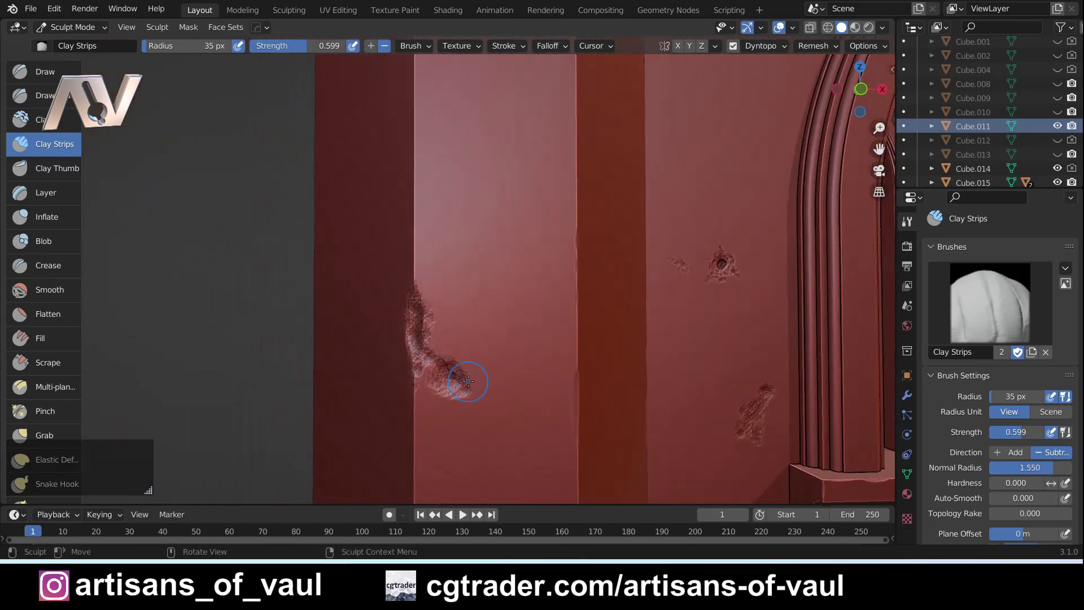
pyautogui.moveTo(448, 369)
pyautogui.mouseDown()
pyautogui.moveTo(440, 354)
pyautogui.moveTo(447, 368)
pyautogui.mouseUp()
# Extend the edge chip straight down the pillar's corner below the diagonal branch.
pyautogui.scroll(-3, 447, 379)
pyautogui.keyDown('shift'); pyautogui.moveTo(587, 367); pyautogui.dragTo(443, 347, button='middle'); pyautogui.keyUp('shift')
pyautogui.scroll(1, 443, 347)
pyautogui.keyDown('shift'); pyautogui.moveTo(308, 321); pyautogui.dragTo(481, 312, button='middle'); pyautogui.keyUp('shift')
pyautogui.scroll(1, 482, 313)
pyautogui.moveTo(398, 355); pyautogui.dragTo(395, 424)
pyautogui.moveTo(438, 364)
pyautogui.mouseDown(button='middle')
pyautogui.moveTo(495, 360)
pyautogui.moveTo(457, 318)
pyautogui.moveTo(450, 327)
pyautogui.mouseUp(button='middle')
pyautogui.click(402, 404)
pyautogui.click(480, 375)
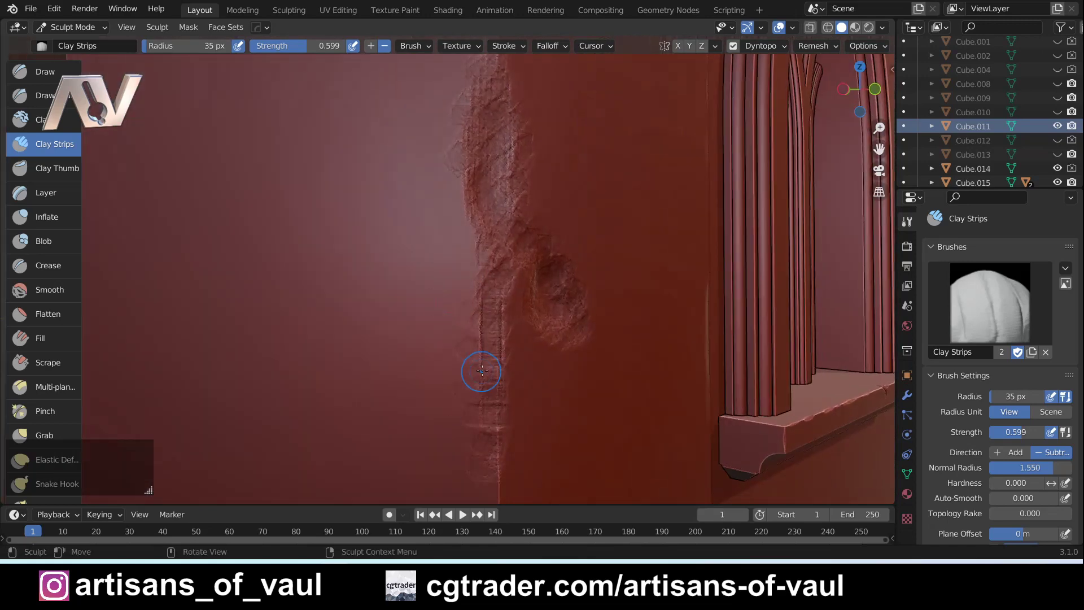
# Deepen the chip's lower extension and break up its sides along the pillar's corner edge.
pyautogui.moveTo(481, 316)
pyautogui.mouseDown()
pyautogui.moveTo(472, 308)
pyautogui.moveTo(474, 318)
pyautogui.moveTo(510, 321)
pyautogui.moveTo(497, 315)
pyautogui.moveTo(503, 300)
pyautogui.mouseUp()
pyautogui.click(458, 316)
pyautogui.moveTo(502, 369)
pyautogui.mouseDown()
pyautogui.moveTo(499, 454)
pyautogui.moveTo(484, 347)
pyautogui.mouseUp()
pyautogui.moveTo(484, 310)
pyautogui.mouseDown()
pyautogui.moveTo(483, 300)
pyautogui.moveTo(497, 398)
pyautogui.mouseUp()
pyautogui.moveTo(490, 439)
pyautogui.mouseDown()
pyautogui.moveTo(464, 339)
pyautogui.moveTo(484, 446)
pyautogui.moveTo(495, 434)
pyautogui.moveTo(501, 460)
pyautogui.moveTo(498, 347)
pyautogui.mouseUp()
pyautogui.scroll(-5, 507, 247)
pyautogui.moveTo(503, 252); pyautogui.dragTo(517, 315, button='middle')
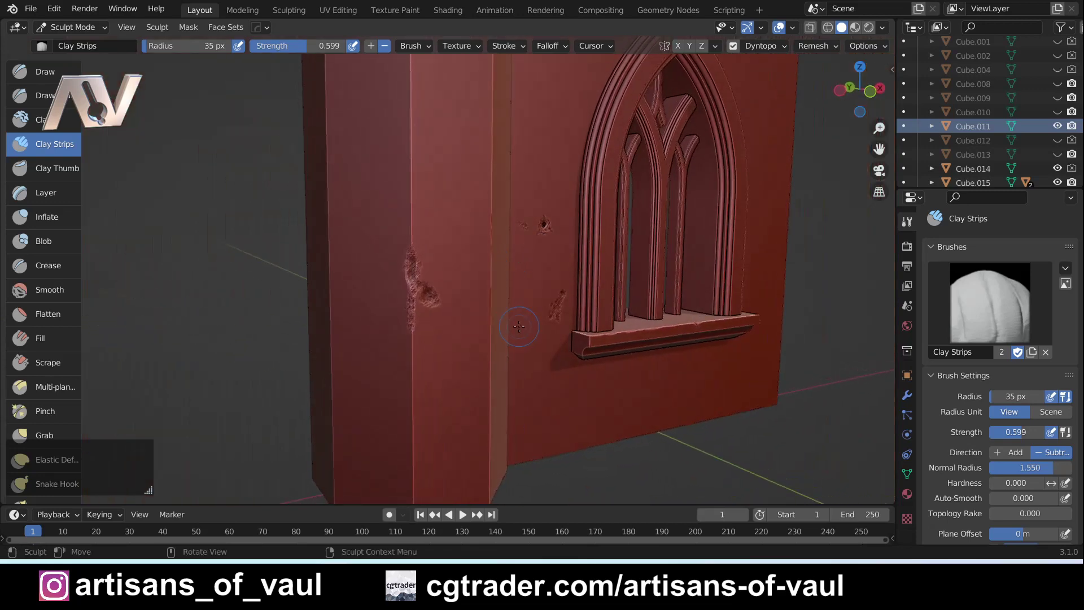